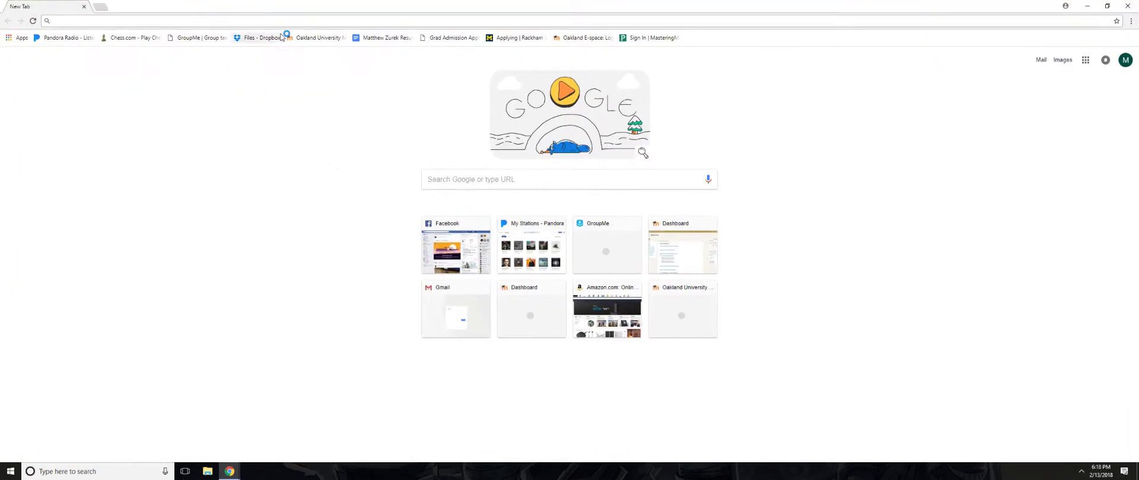
# - Search the web for "neb cutter" and, in a second tab, for "addgene"
pyautogui.write('neb cutter')
pyautogui.press('Return')
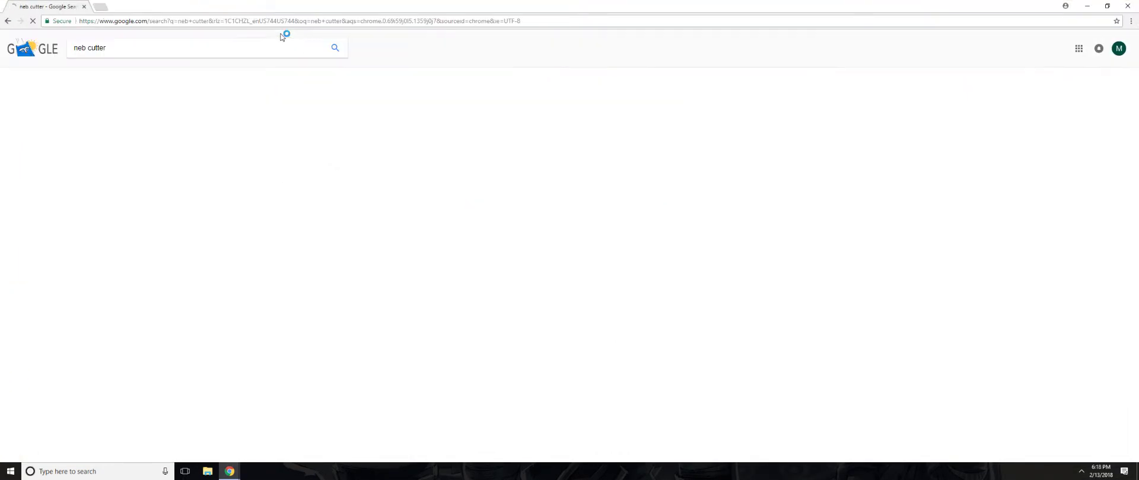
pyautogui.hotkey('ctrl', 't')
pyautogui.write('addgenm')
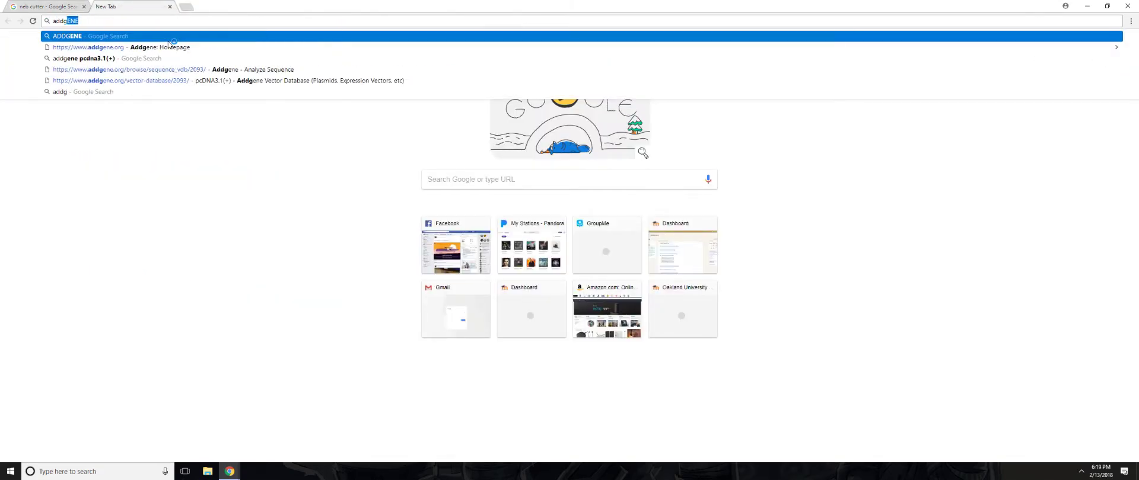
pyautogui.press('BackSpace')
pyautogui.write('e')
pyautogui.press('Return')
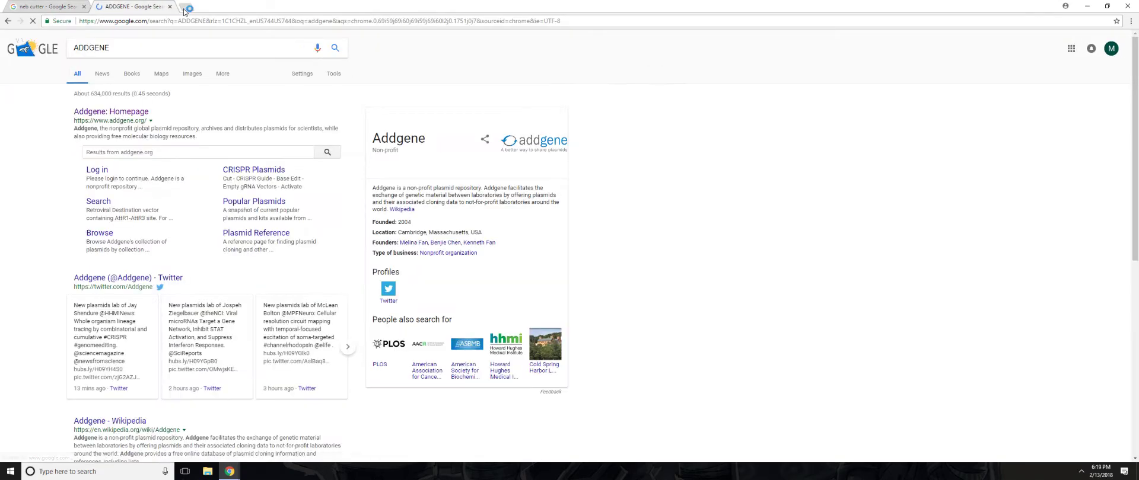
# - Search for "ncbi" in a third tab and open the NCBI homepage
pyautogui.hotkey('ctrl', 't')
pyautogui.write('ncbi')
pyautogui.press('Return')
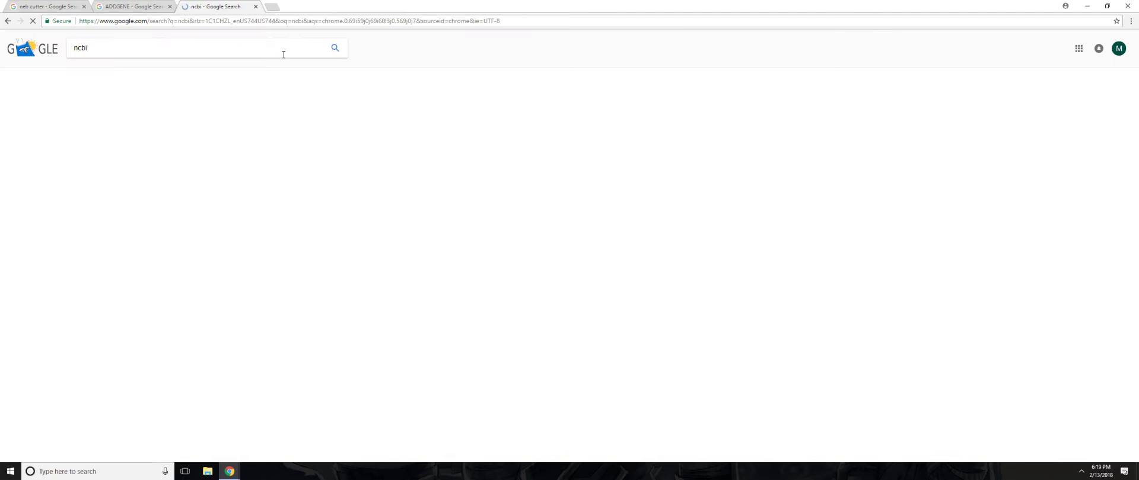
pyautogui.click(122, 113)
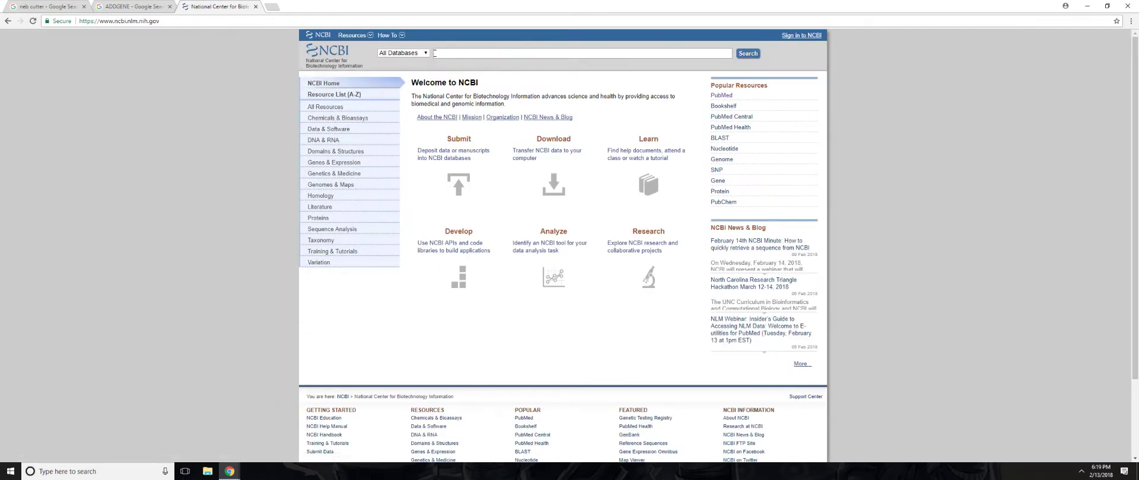
# - Search NCBI's Nucleotide database for "ace2"
pyautogui.click(403, 53)
pyautogui.scroll(-3, 409, 166)
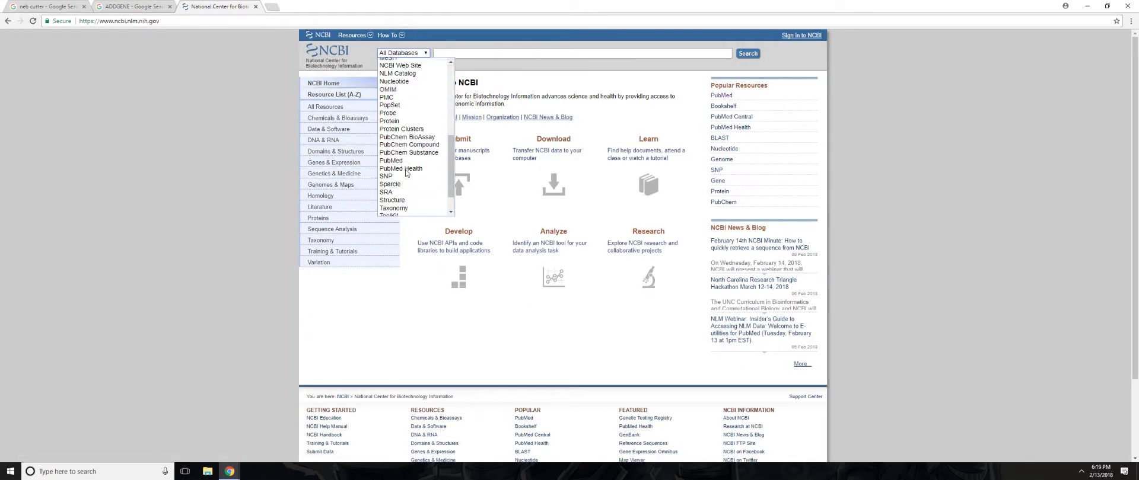
pyautogui.click(394, 82)
pyautogui.click(481, 52)
pyautogui.write('ac')
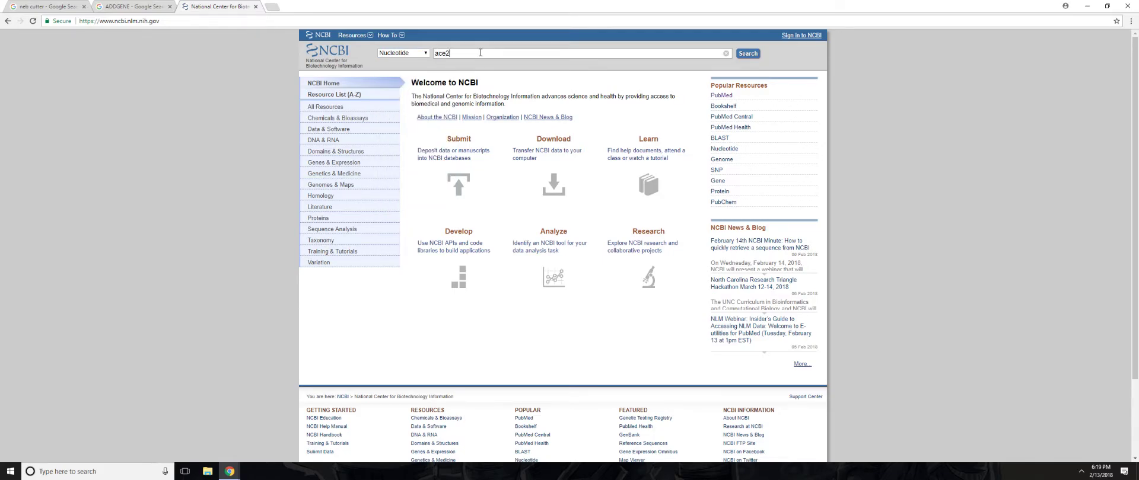
pyautogui.write('e2')
pyautogui.press('Return')
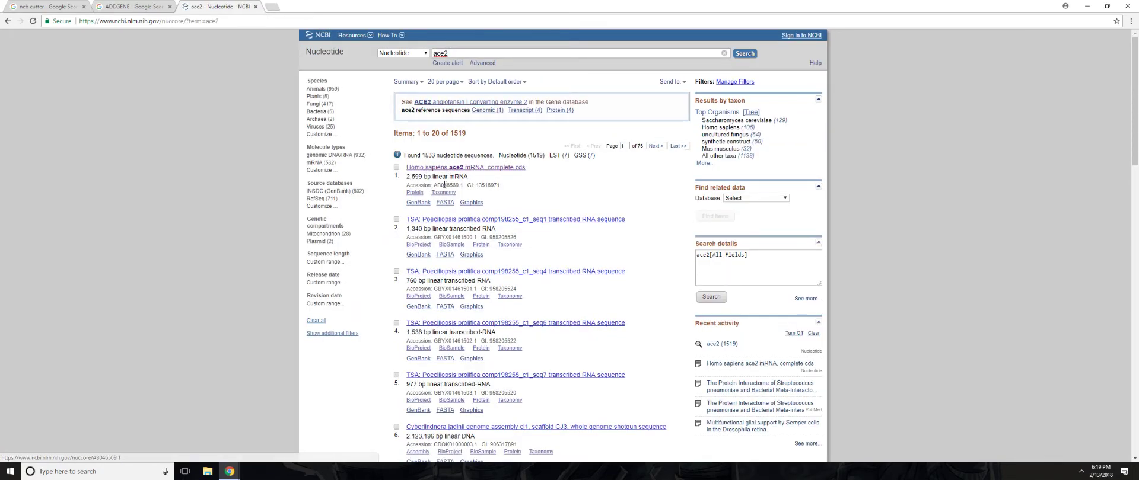
# - Open the "Homo sapiens ace2 mRNA, complete cds" record and highlight its CDS feature in the sequence
pyautogui.click(454, 170)
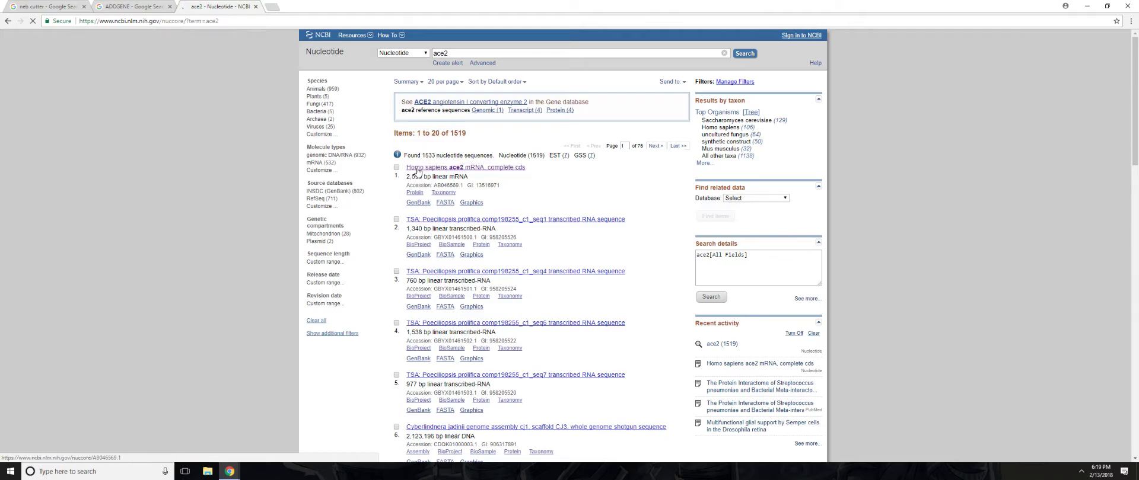
pyautogui.click(326, 367)
pyautogui.scroll(5, 469, 207)
pyautogui.scroll(3, 469, 207)
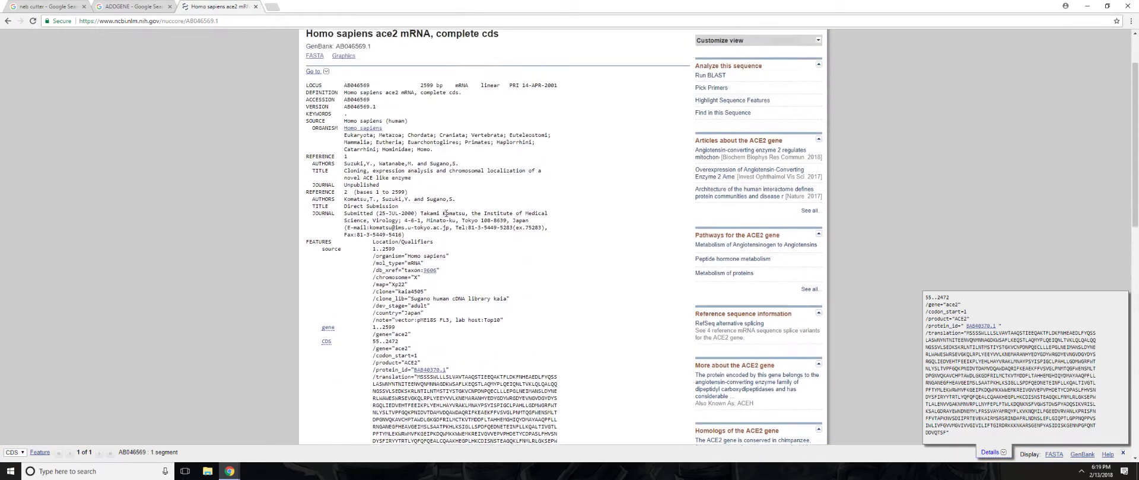
# - Copy the highlighted ace2 coding sequence from the ORIGIN section of the record
pyautogui.scroll(-5, 396, 112)
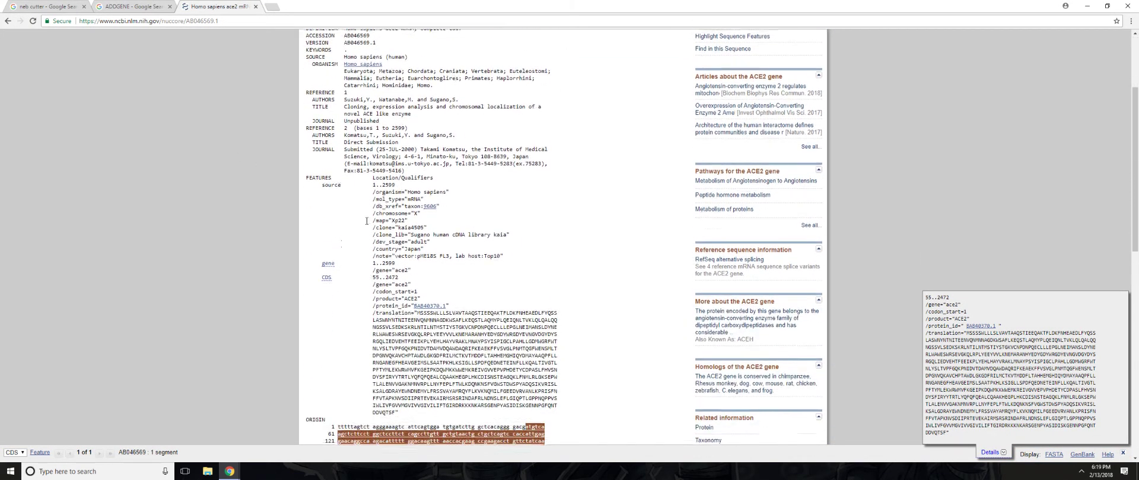
pyautogui.scroll(-1, 460, 189)
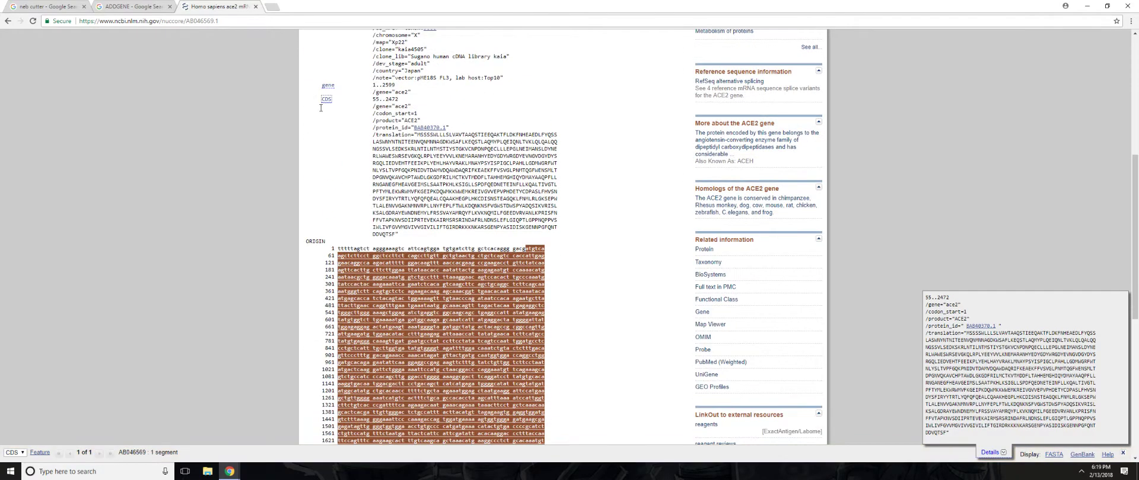
pyautogui.scroll(-2, 505, 156)
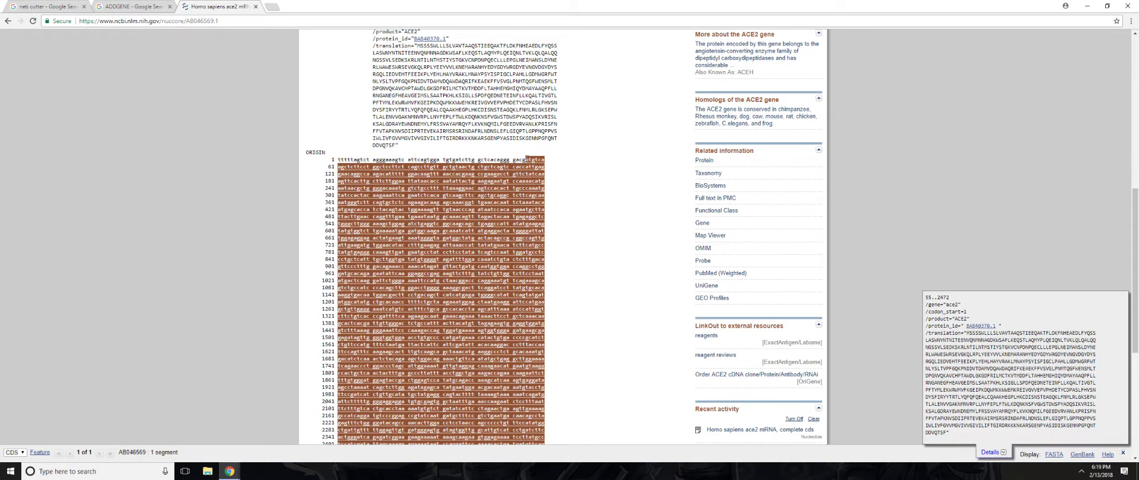
pyautogui.scroll(-2, 526, 159)
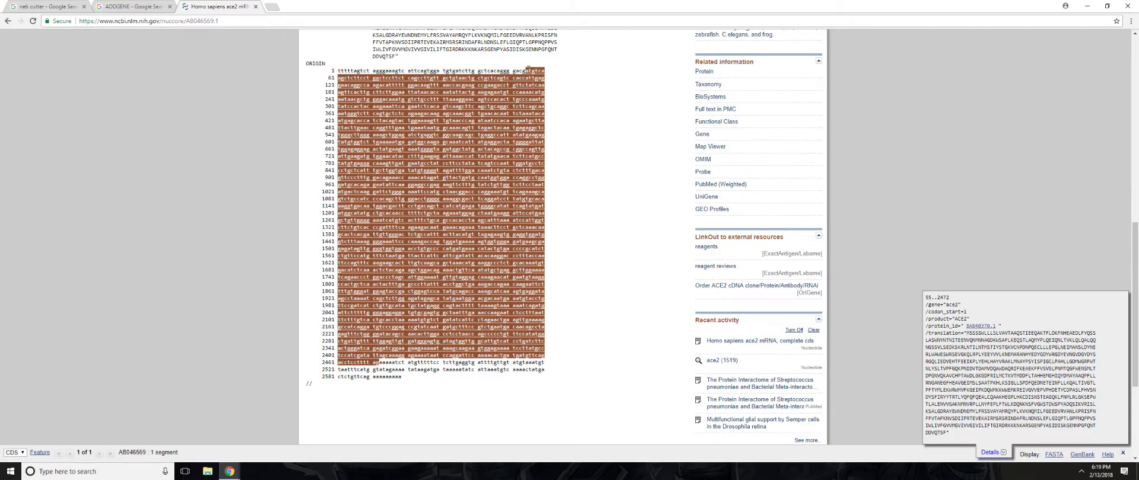
pyautogui.moveTo(526, 69); pyautogui.dragTo(380, 362)
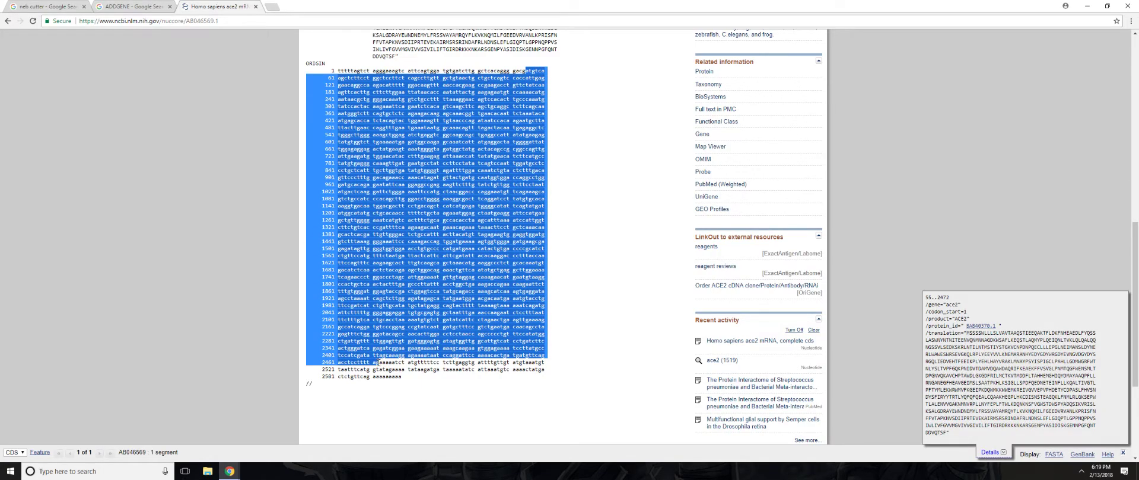
pyautogui.rightClick(401, 286)
pyautogui.click(431, 297)
# - Open NEBcutter V2.0 from the neb cutter search results, paste the copied ace2 sequence as the DNA input and submit it
pyautogui.click(54, 6)
pyautogui.click(101, 128)
pyautogui.click(513, 163)
pyautogui.rightClick(513, 161)
pyautogui.click(536, 215)
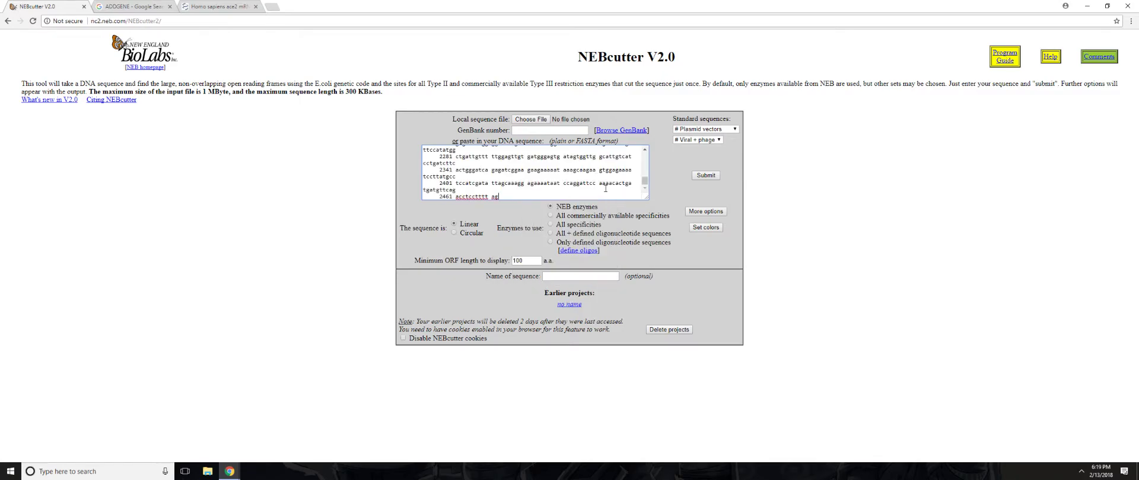
pyautogui.click(701, 176)
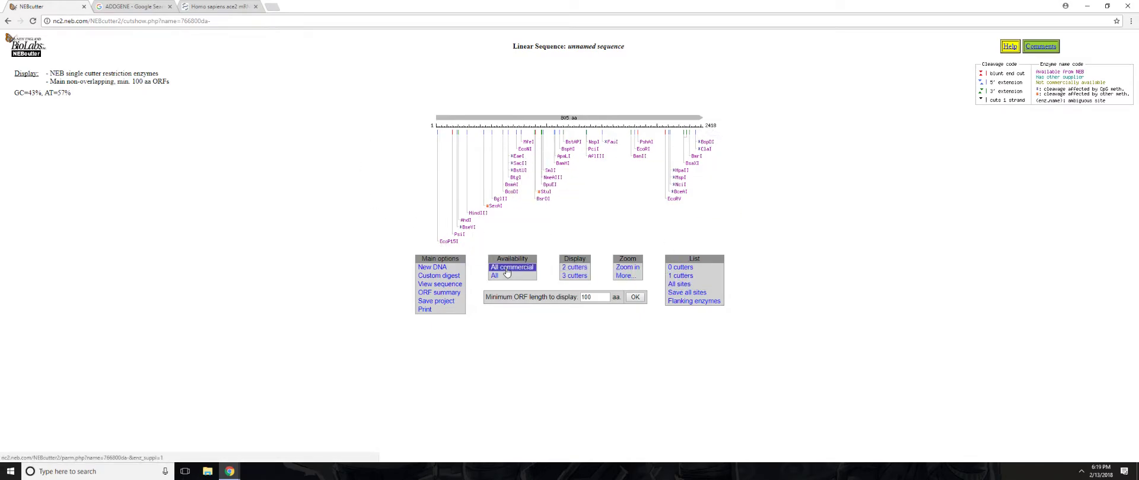
# - List the 0 cutters for the submitted sequence and look through the whole list of enzymes that don't cut
pyautogui.click(689, 270)
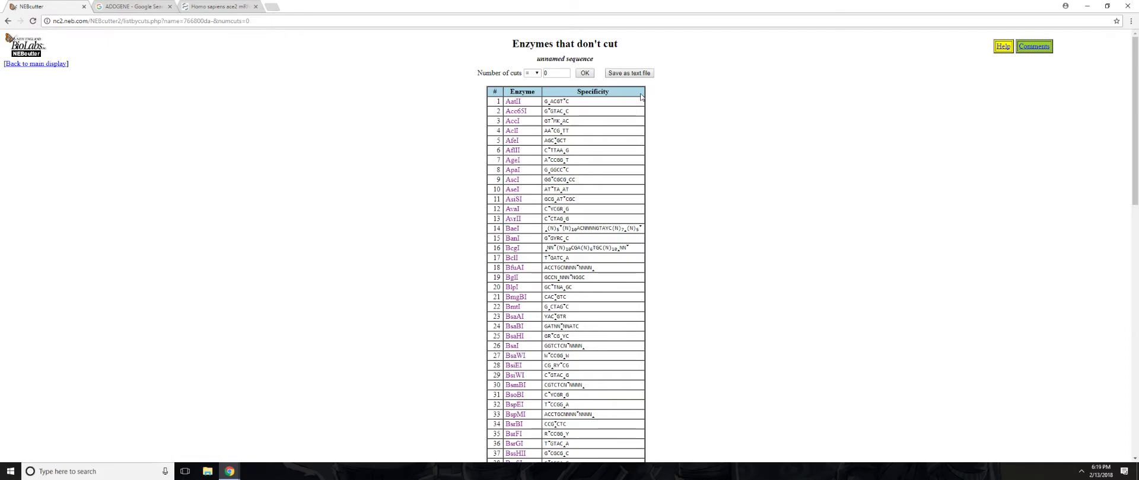
pyautogui.scroll(-5, 592, 305)
pyautogui.scroll(-5, 592, 306)
pyautogui.scroll(7, 594, 318)
pyautogui.scroll(-8, 593, 318)
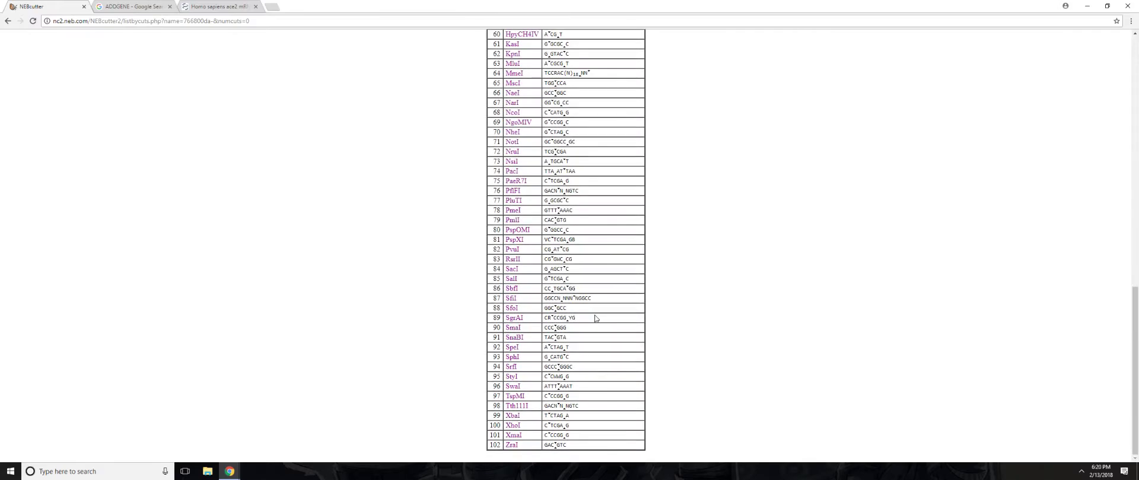
pyautogui.scroll(12, 595, 319)
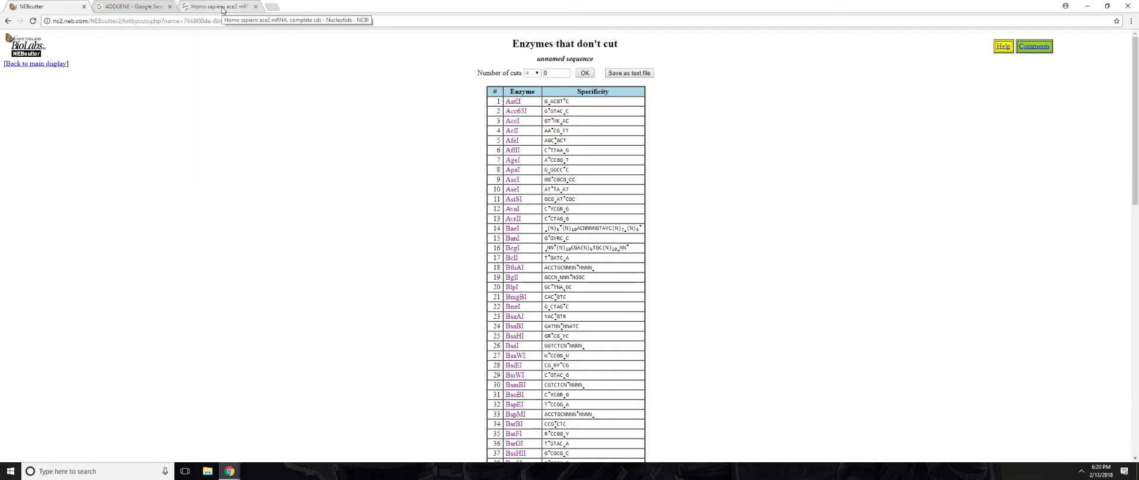
# - Open the Addgene homepage from its search results and list the Mammalian Expression vectors in the Vector Database
pyautogui.click(144, 7)
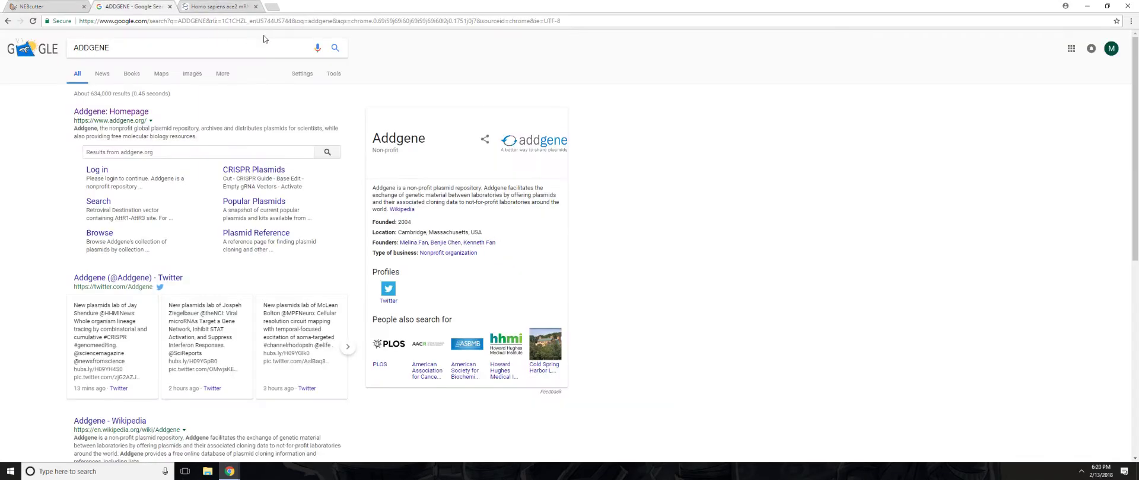
pyautogui.click(125, 114)
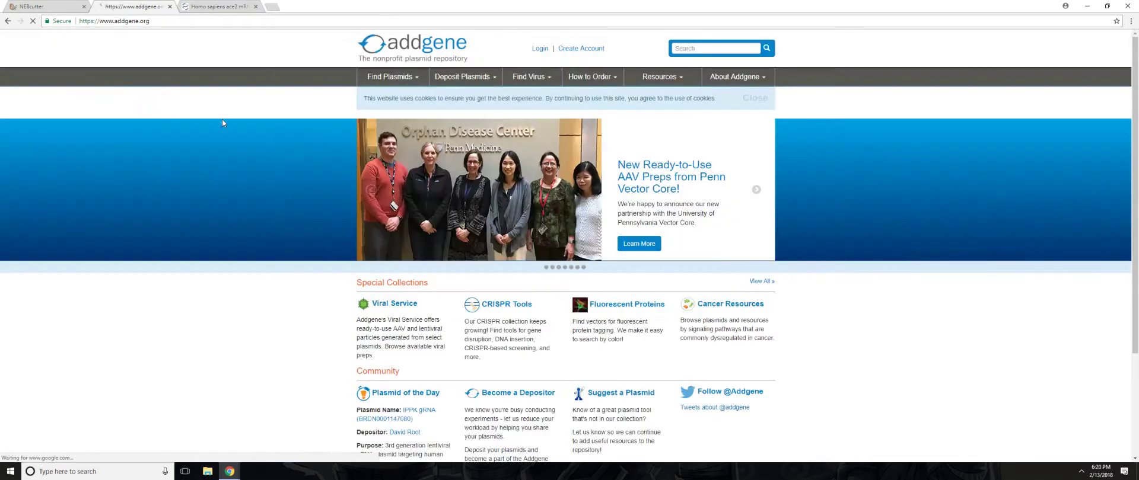
pyautogui.moveTo(674, 83)
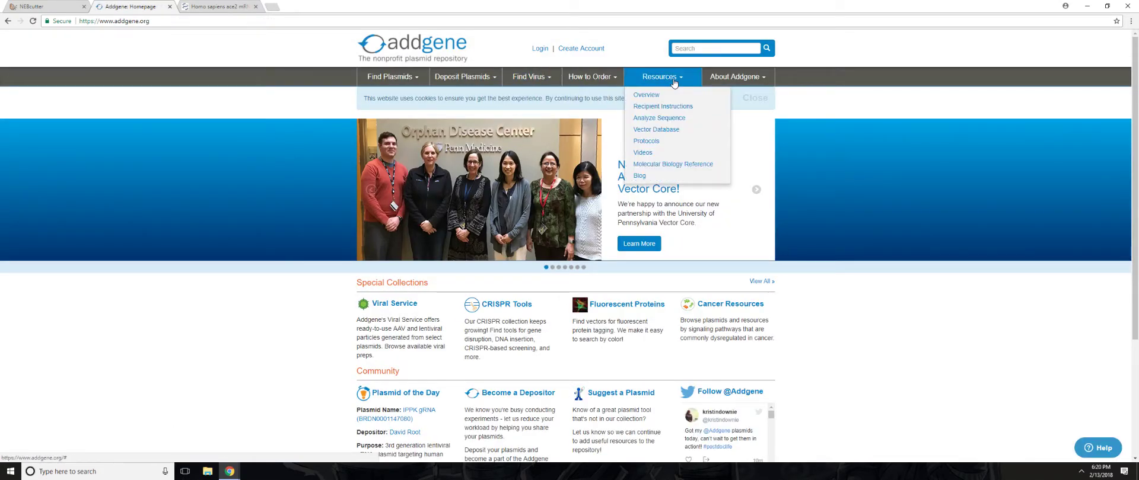
pyautogui.click(654, 130)
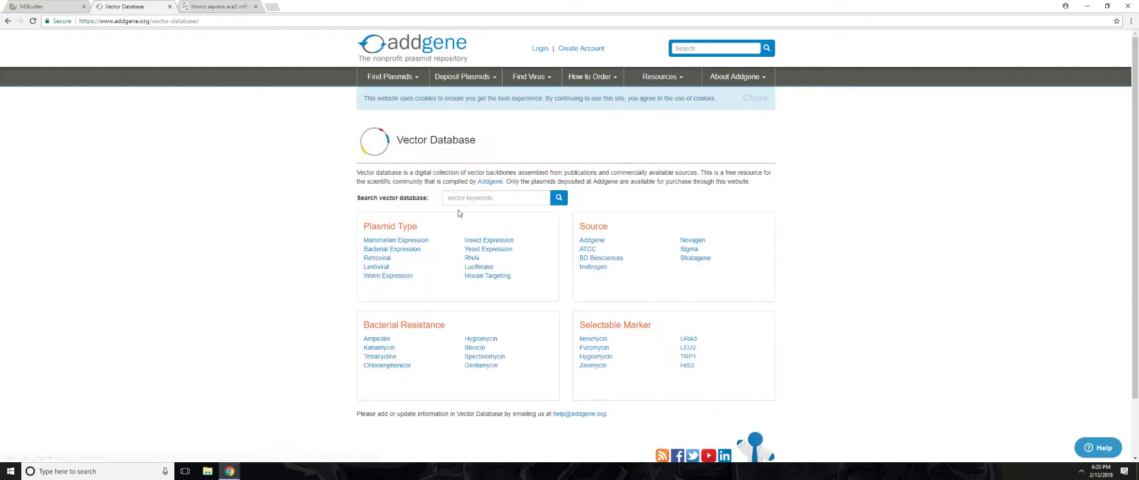
pyautogui.click(404, 241)
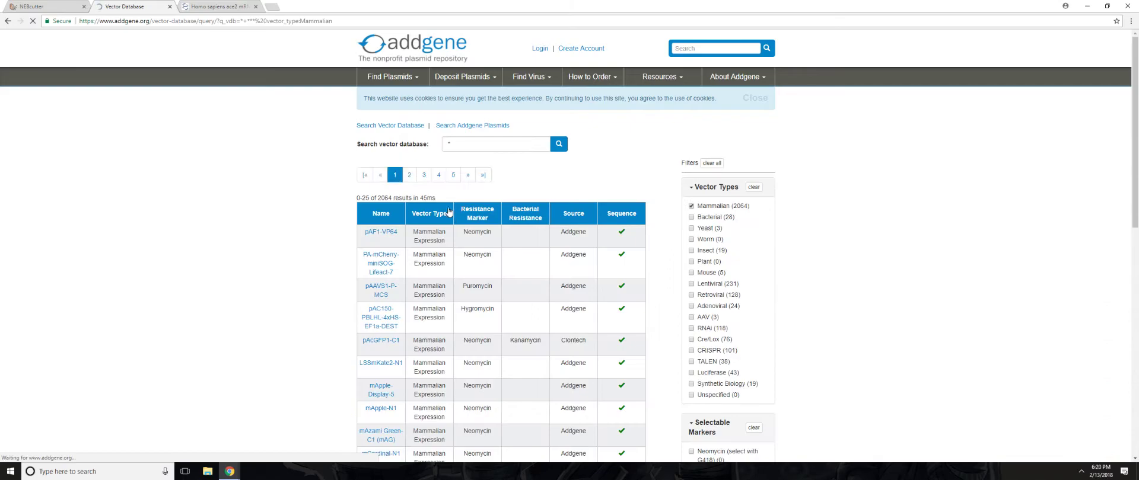
# - Open the pAF1-VP64 plasmid page, view all its sequences and open one in the Sequence Analyzer
pyautogui.click(381, 232)
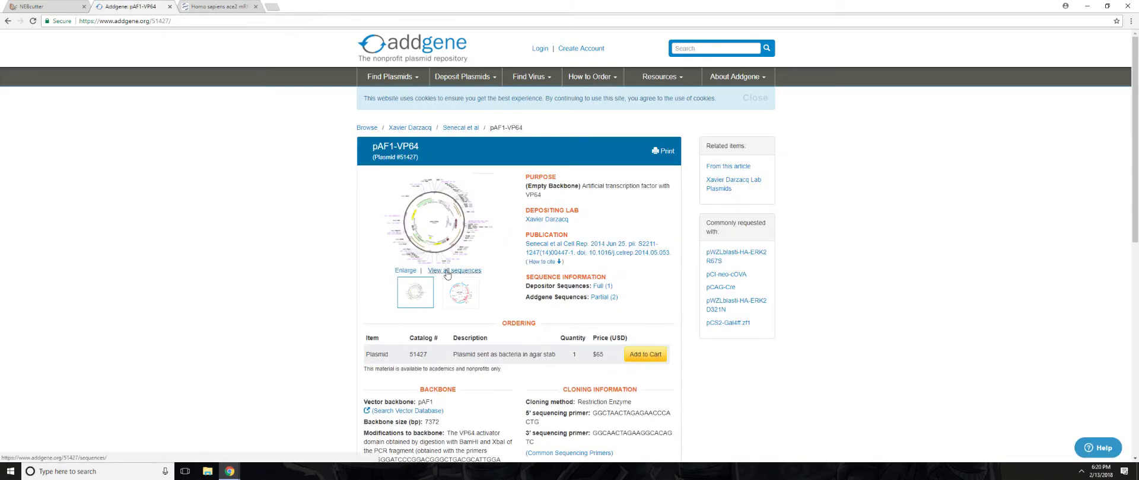
pyautogui.click(447, 271)
pyautogui.click(422, 328)
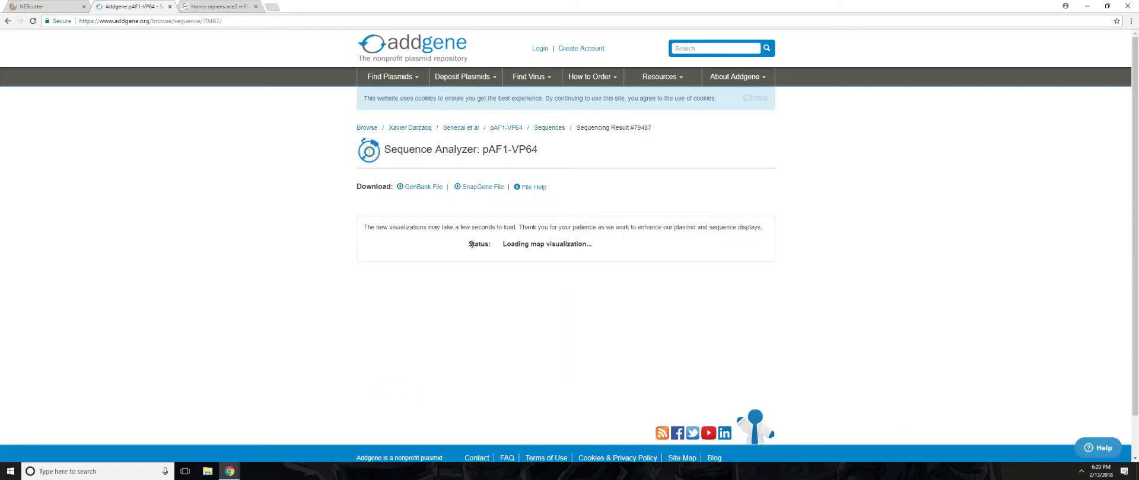
# - Examine the pAF1-VP64 sequence view and circular plasmid map, return to the sequences page and reopen the analyzer
pyautogui.click(411, 214)
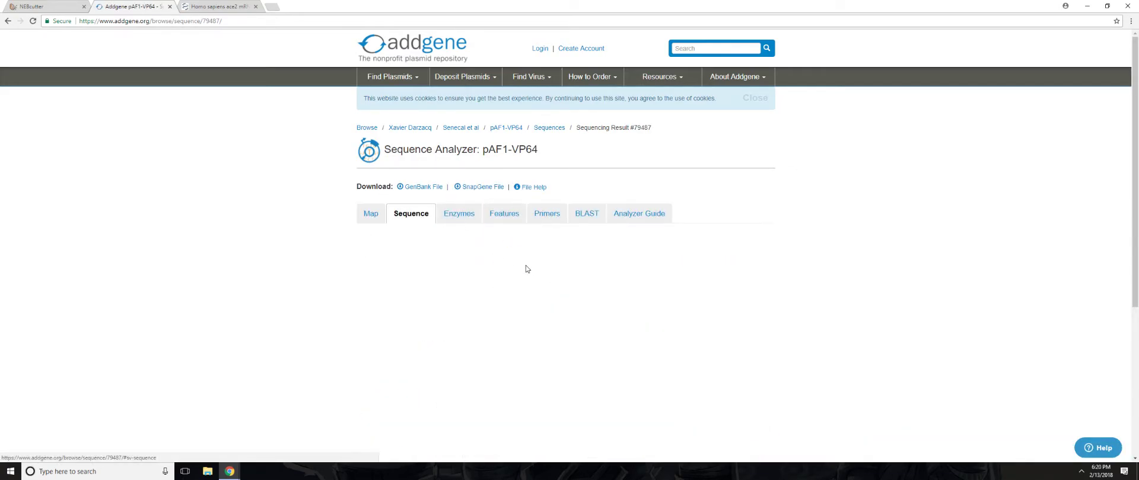
pyautogui.scroll(-1, 525, 268)
pyautogui.scroll(1, 528, 269)
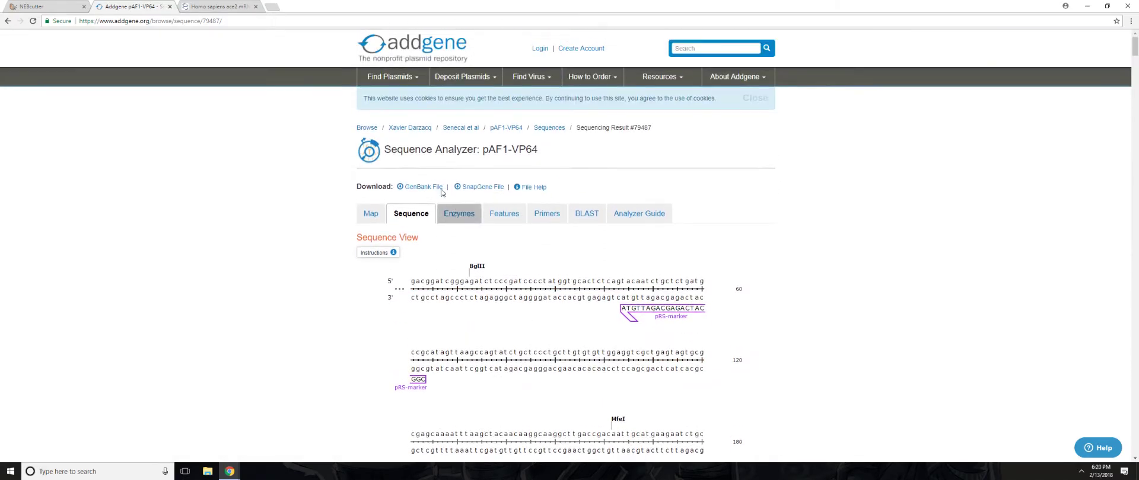
pyautogui.click(369, 212)
pyautogui.scroll(-4, 367, 204)
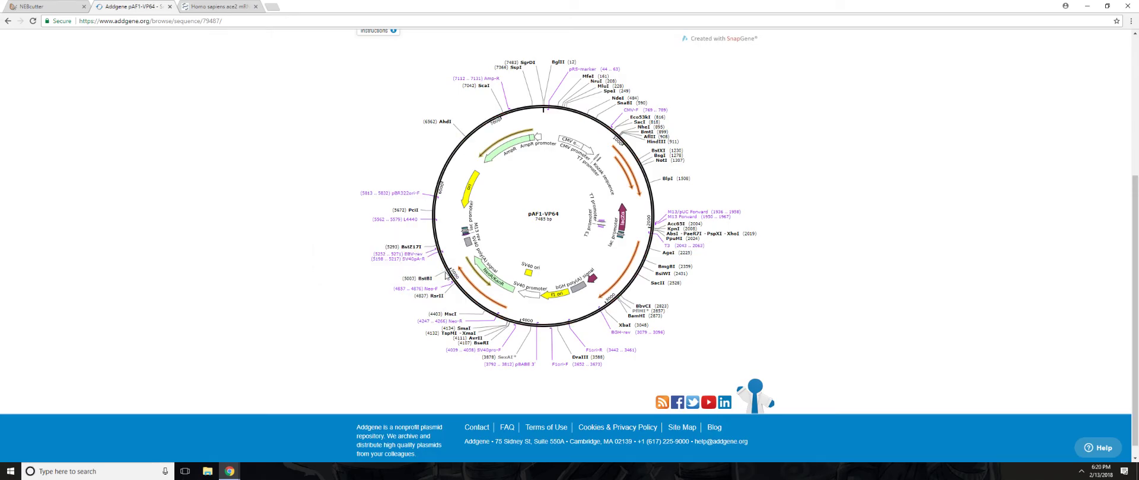
pyautogui.scroll(1, 580, 257)
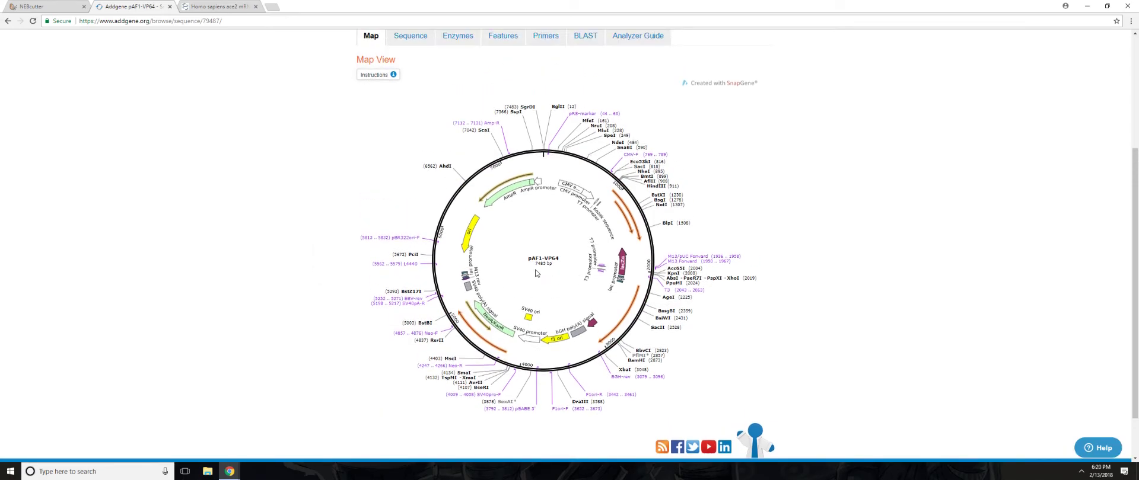
pyautogui.scroll(5, 573, 276)
pyautogui.hotkey('alt', 'Left')
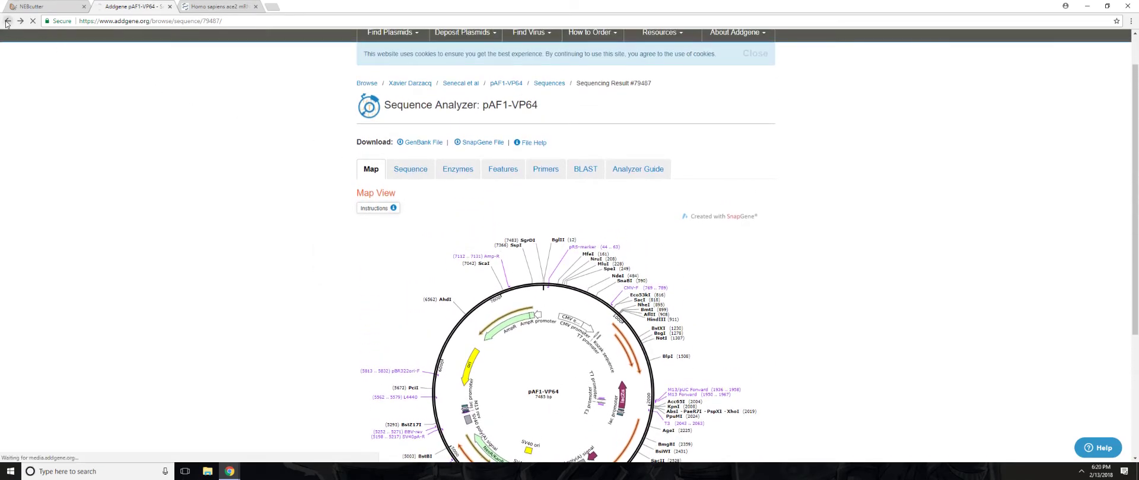
pyautogui.click(433, 329)
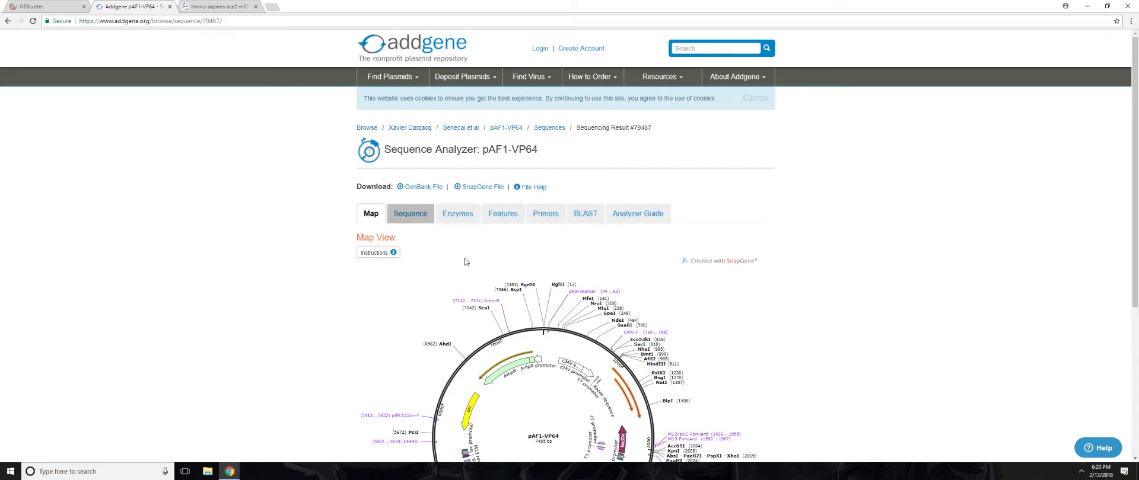
# - Search the web for "pcdna3.1+ addgene"
pyautogui.click(224, 22)
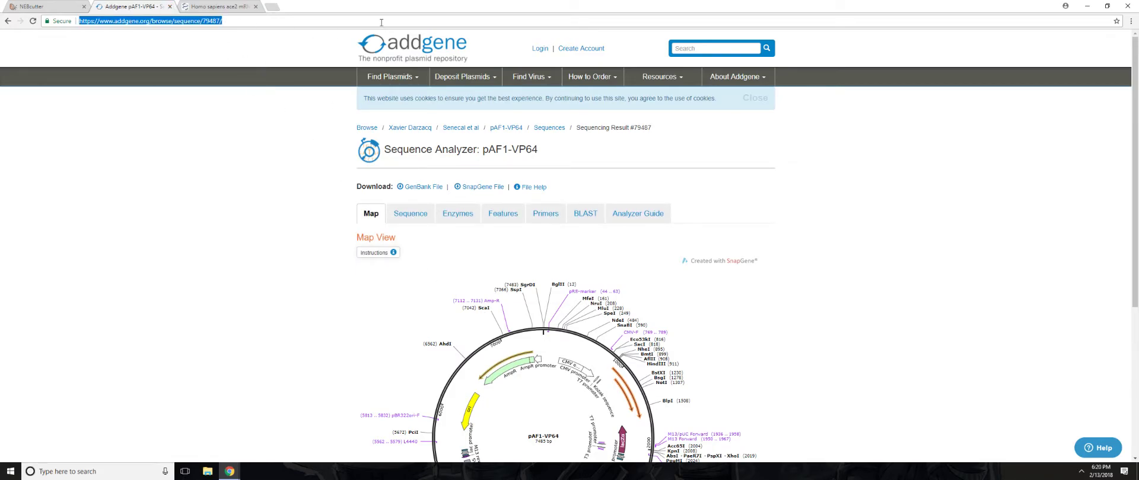
pyautogui.write('pcdna')
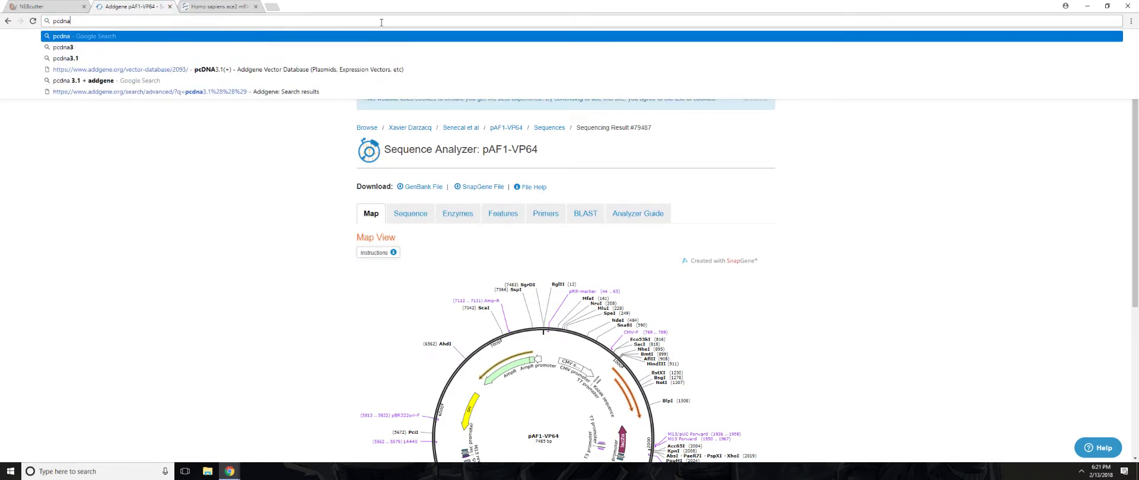
pyautogui.write('3.1')
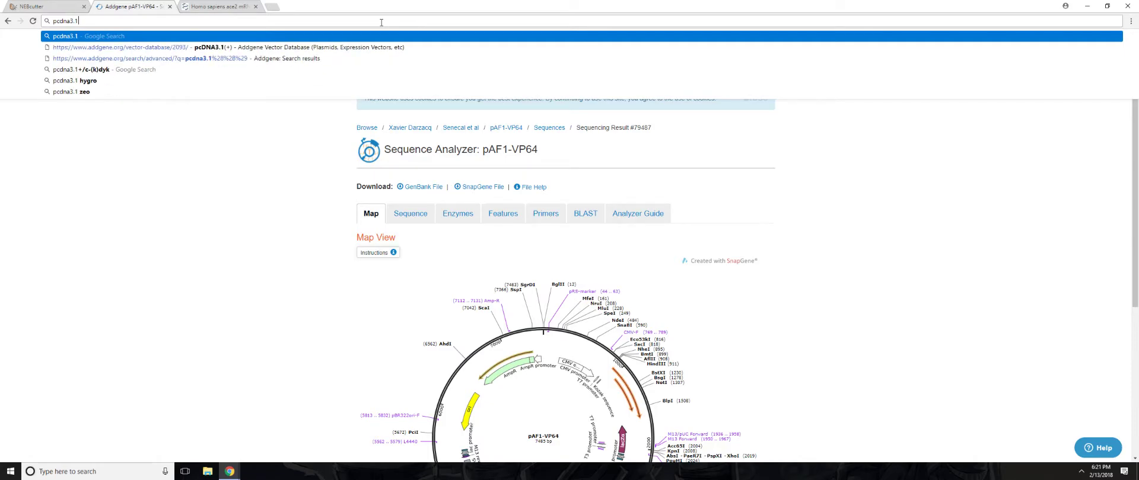
pyautogui.write(' addgene')
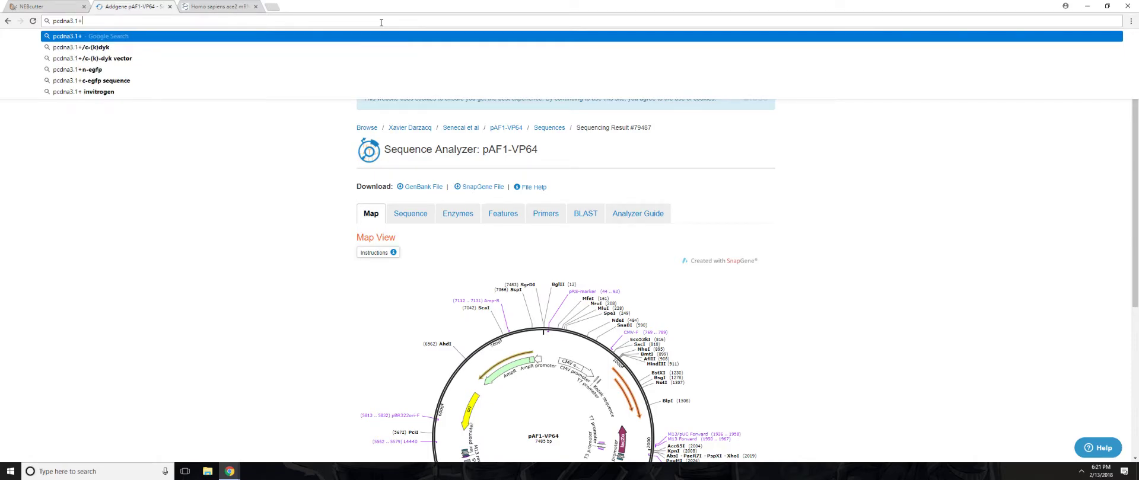
pyautogui.press('Return')
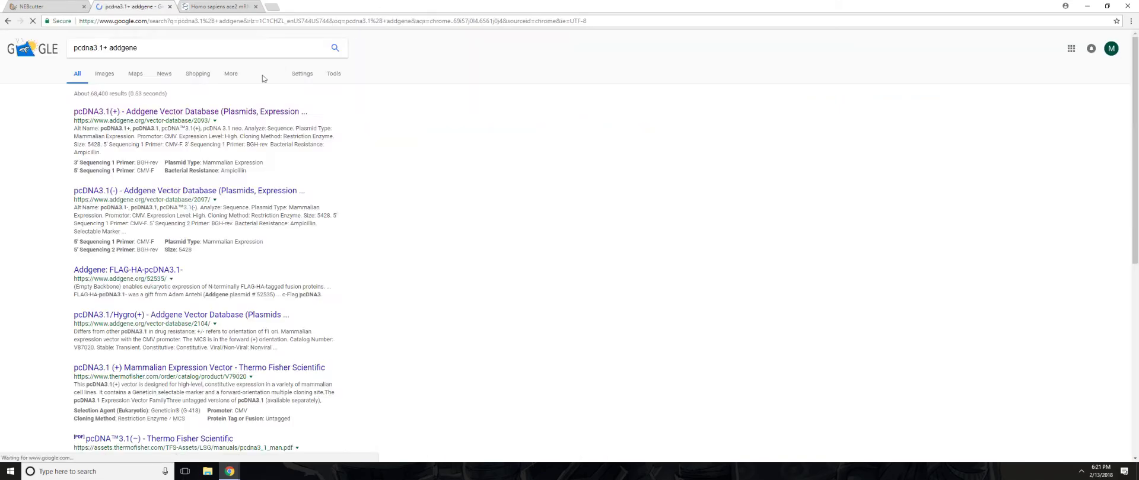
# - Open the pcDNA3.1(+) page of the Addgene Vector Database and analyze its sequence to view the plasmid map
pyautogui.click(267, 113)
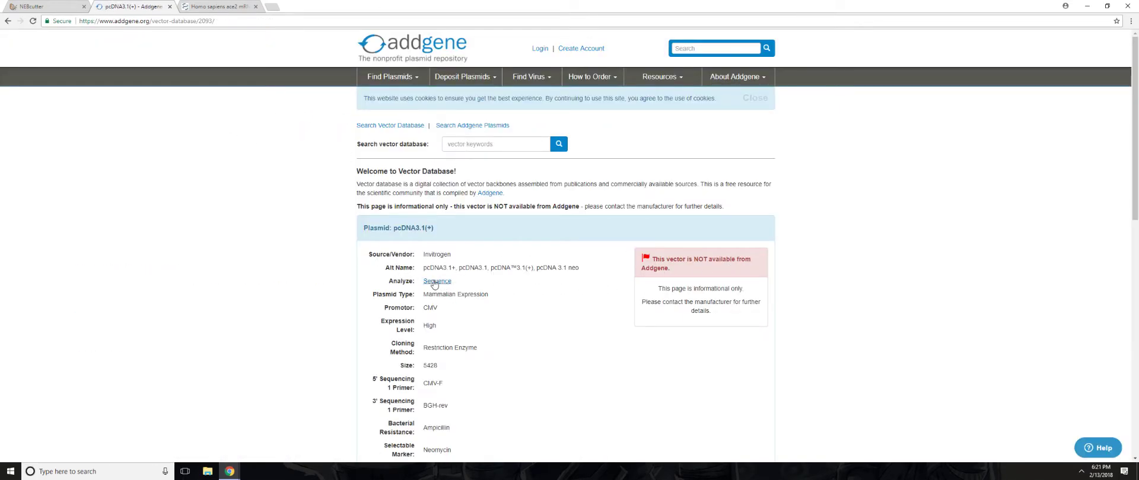
pyautogui.click(437, 281)
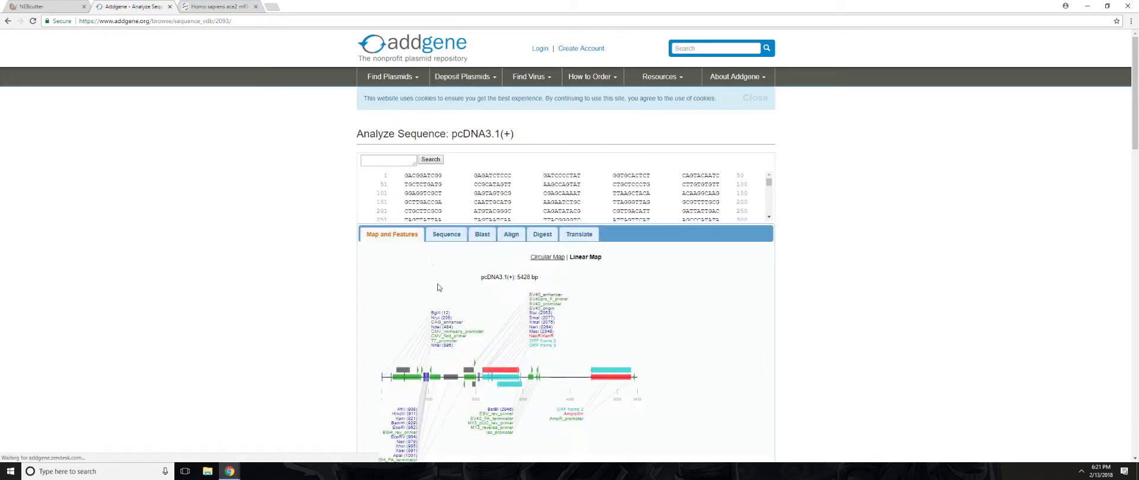
pyautogui.scroll(-3, 503, 206)
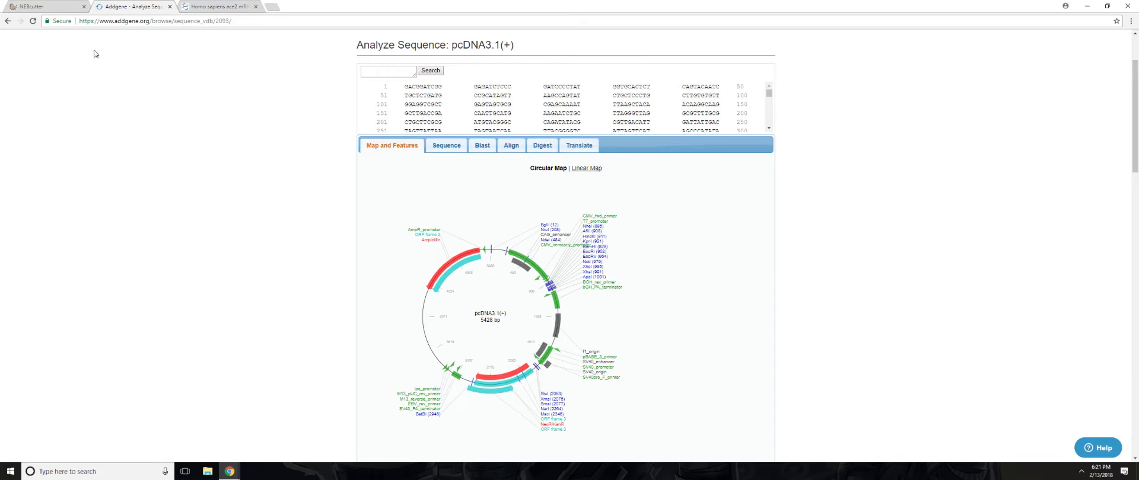
# - Search the NEBcutter list of enzymes that don't cut for "kpni" and examine the KpnI recognition sequence
pyautogui.click(55, 9)
pyautogui.click(1131, 21)
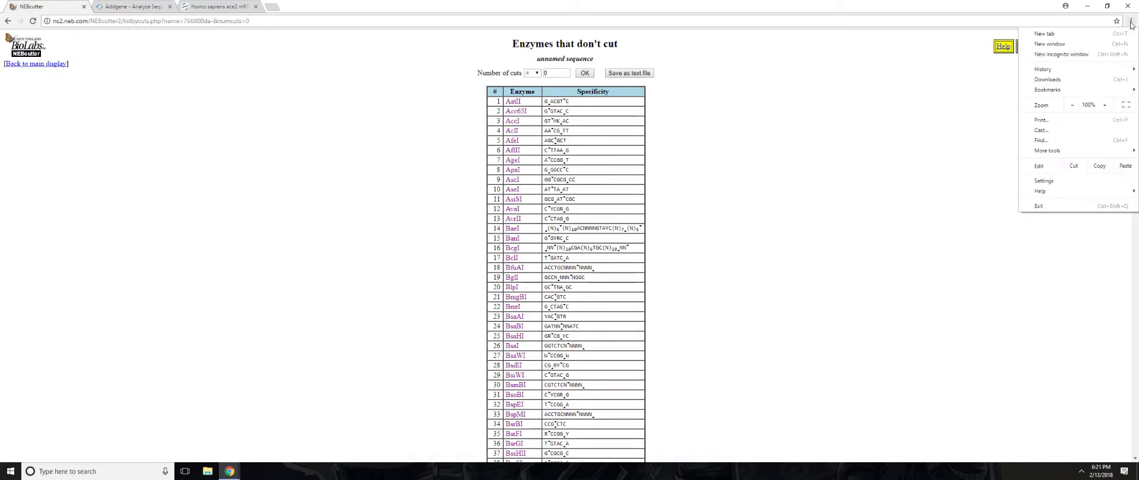
pyautogui.click(1044, 140)
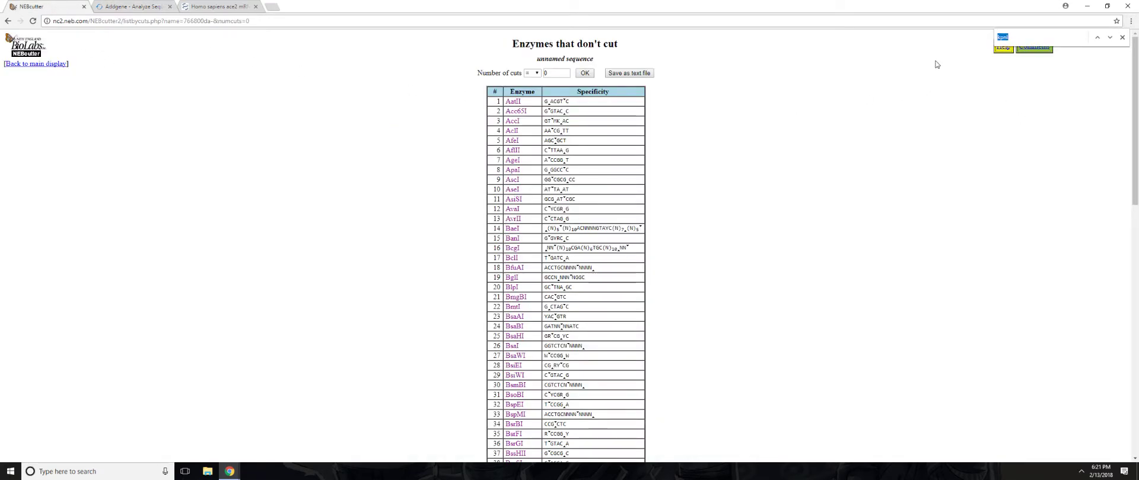
pyautogui.write('kp')
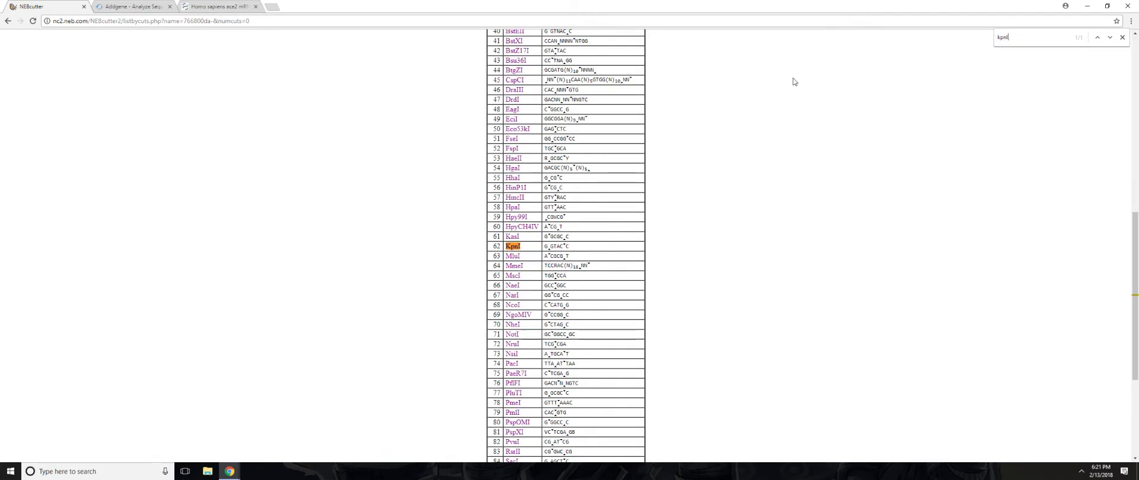
pyautogui.moveTo(572, 247); pyautogui.dragTo(545, 247)
pyautogui.click(572, 250)
# - Check the cloning-site enzymes on the pcDNA3.1(+) map and look up AflII in the list of non-cutting enzymes
pyautogui.doubleClick(1022, 37)
pyautogui.click(132, 6)
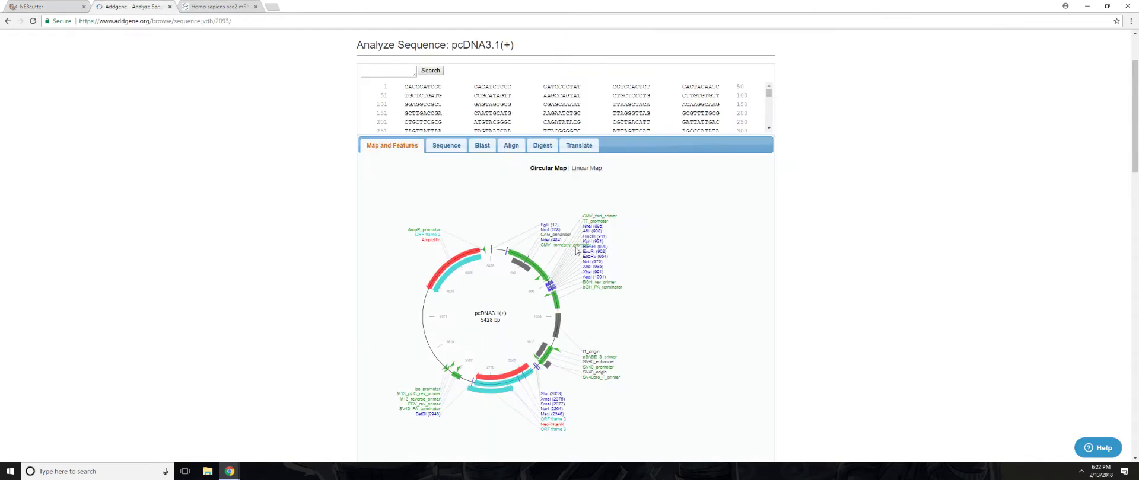
pyautogui.click(46, 6)
pyautogui.write('flii')
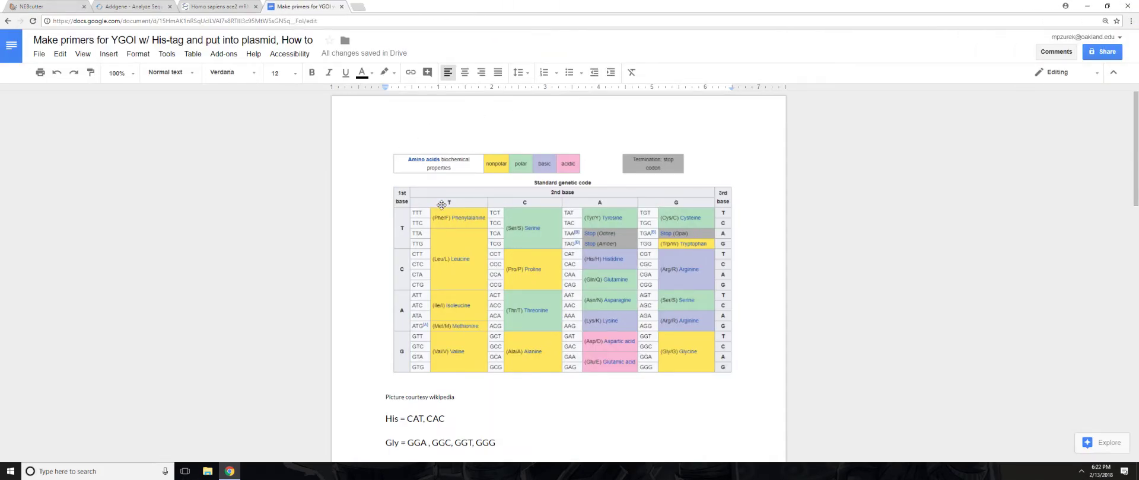
# - Examine the genetic code table and the His and Gly codon lists in the primer document, marking the glycine codon GGA
pyautogui.scroll(-3, 442, 205)
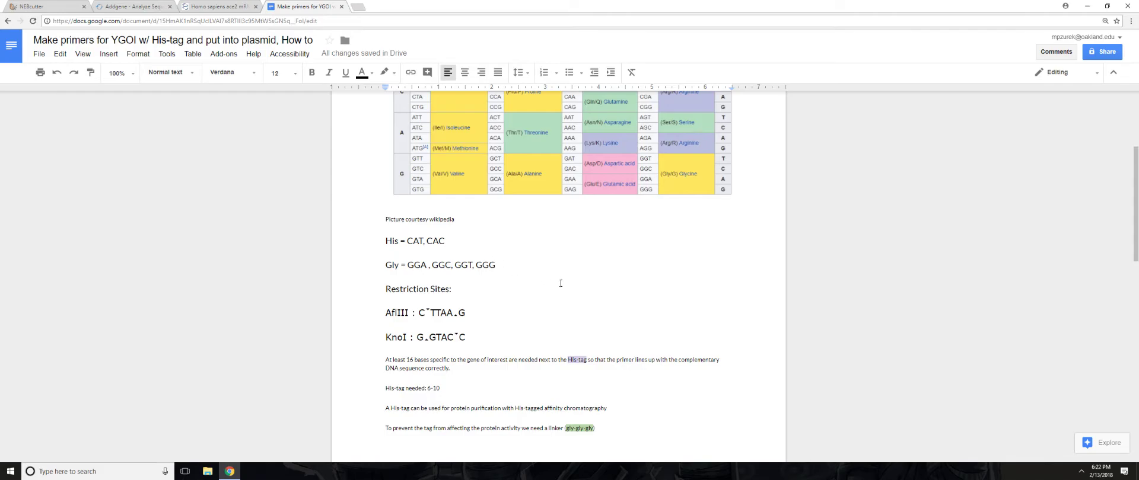
pyautogui.scroll(-1, 617, 371)
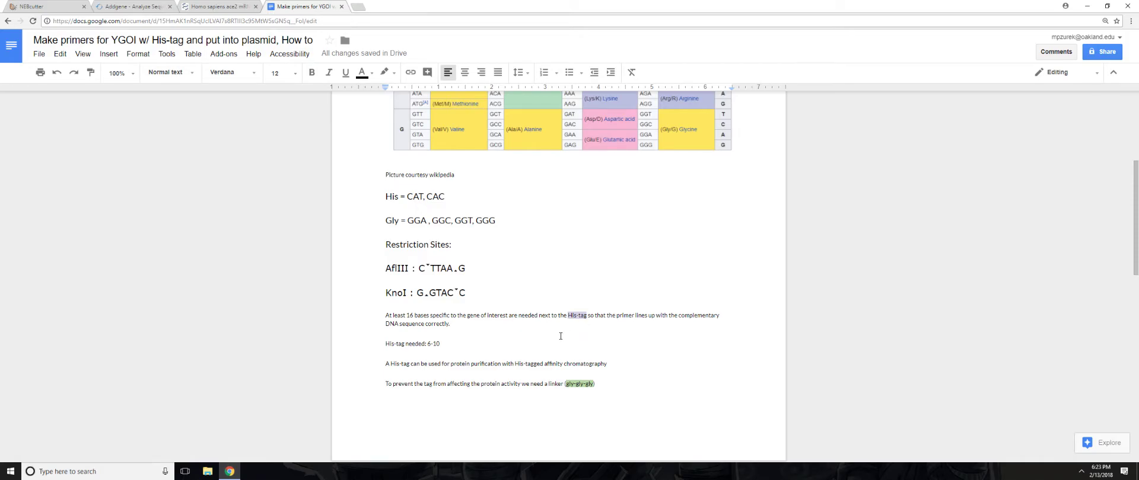
pyautogui.scroll(1, 561, 336)
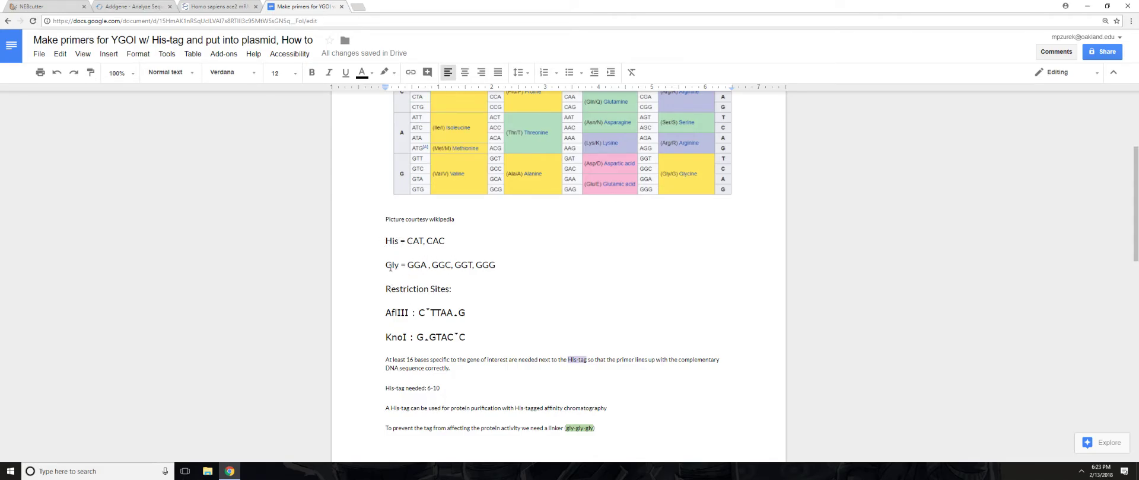
pyautogui.moveTo(408, 266); pyautogui.dragTo(427, 267)
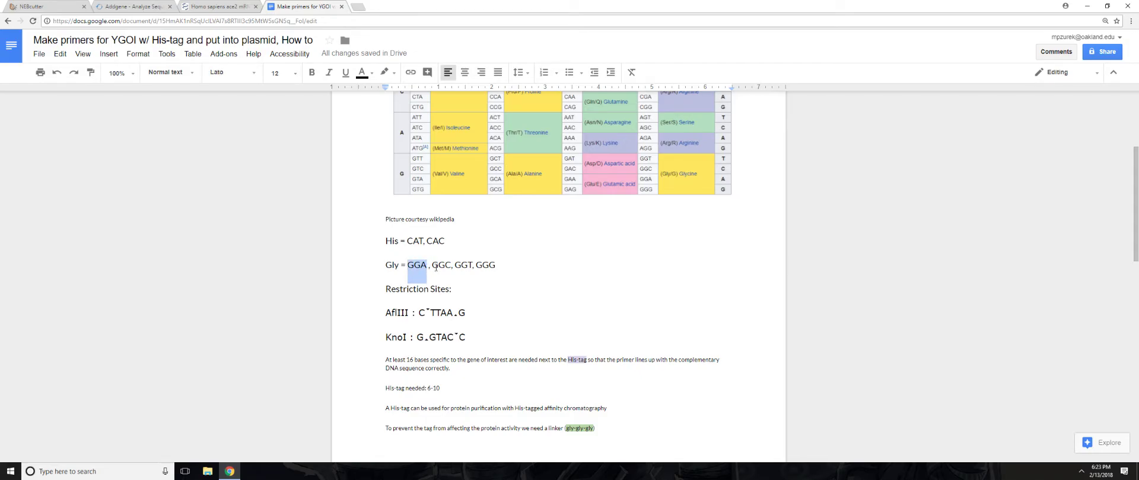
pyautogui.click(498, 268)
pyautogui.click(452, 264)
pyautogui.click(471, 274)
pyautogui.write(',')
pyautogui.scroll(-1, 457, 291)
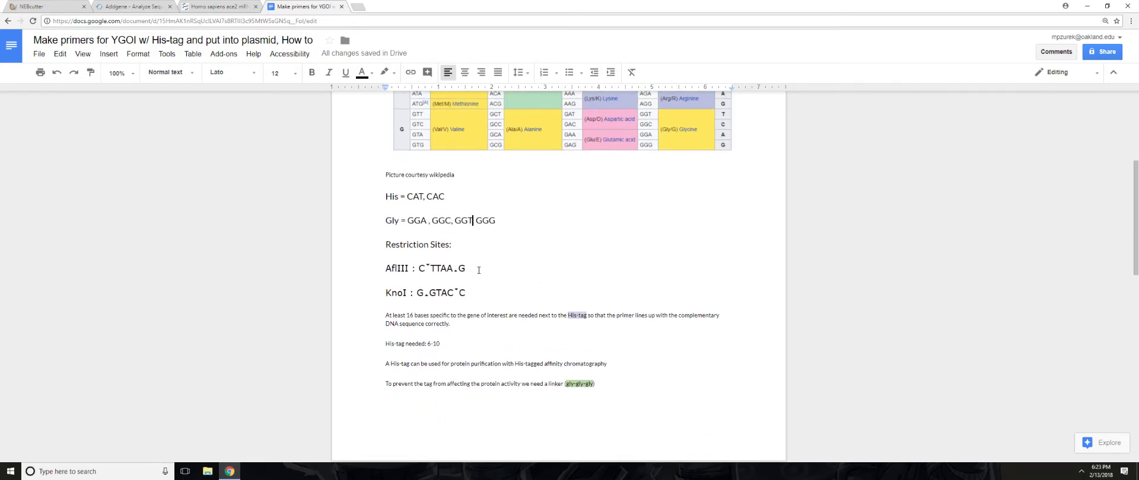
# - Select the line with the C^TTAA_G restriction site and review the restriction sites and His-tag notes
pyautogui.moveTo(468, 269); pyautogui.dragTo(385, 268)
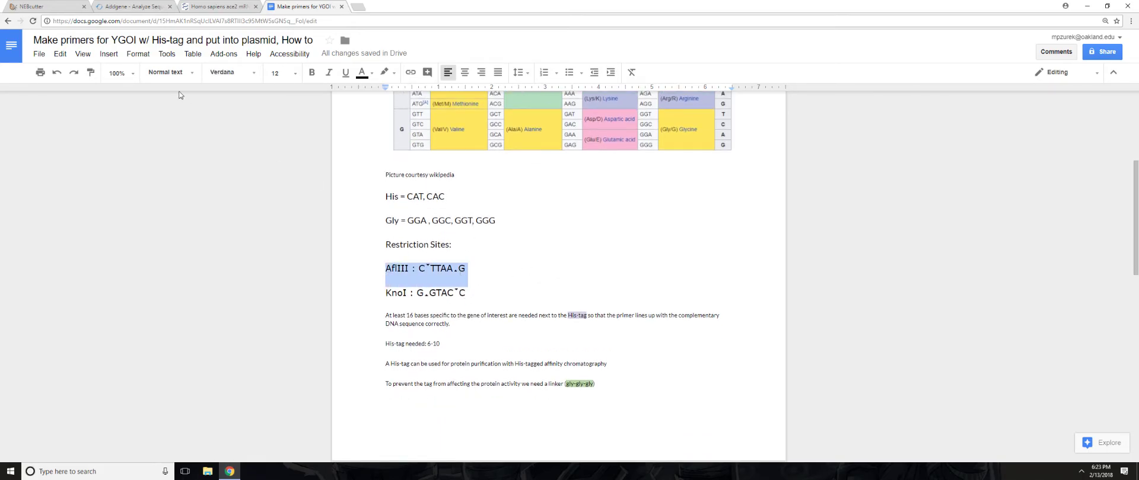
pyautogui.click(475, 299)
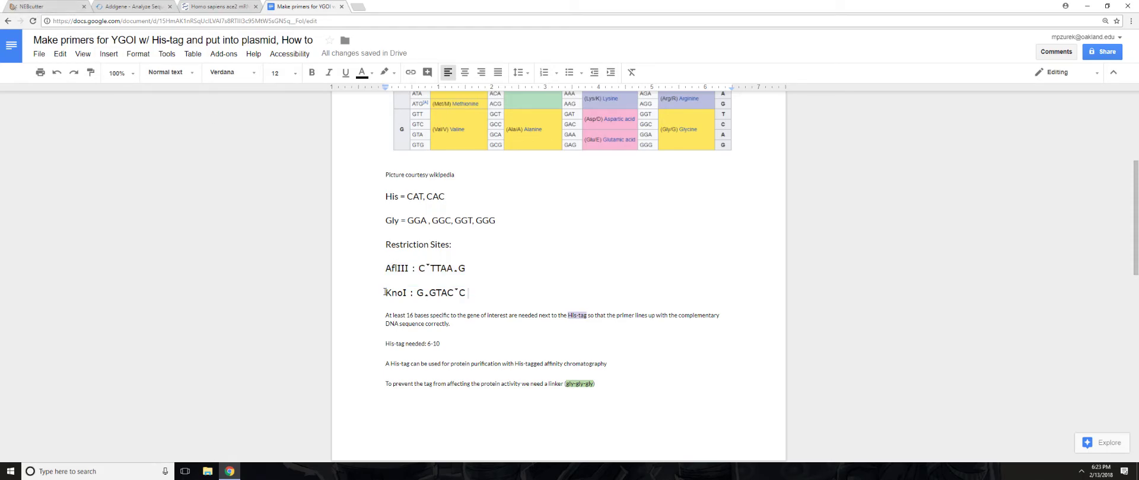
pyautogui.scroll(-2, 510, 284)
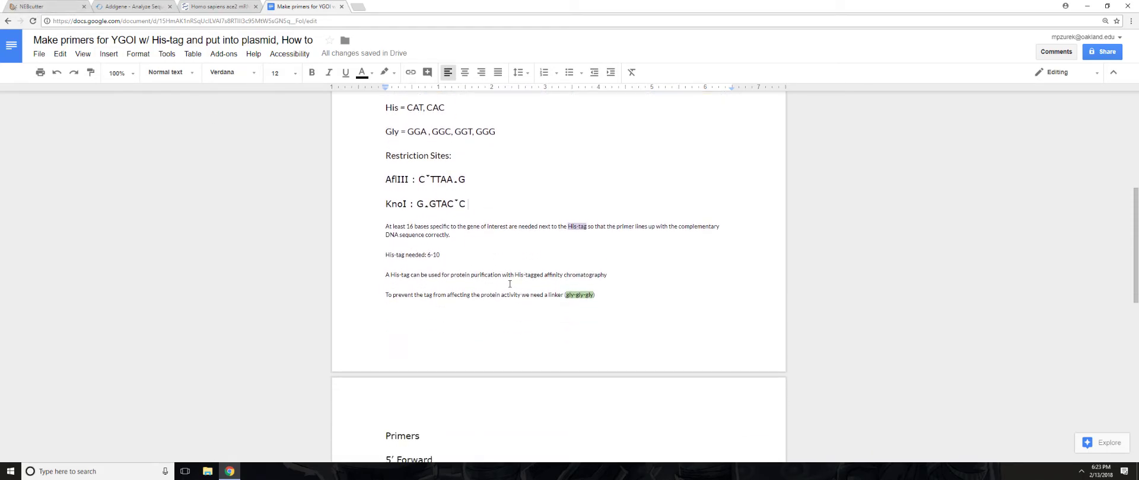
pyautogui.scroll(3, 493, 265)
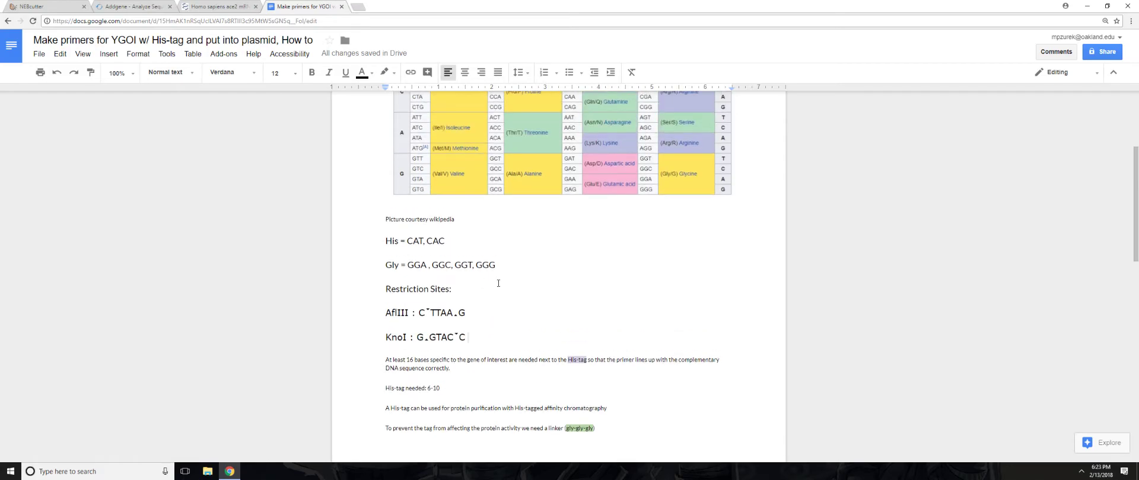
# - Select the CTTAAG site starting the forward primer and compare it with the listed restriction sites, the plasmid map and the enzyme list
pyautogui.scroll(-6, 495, 273)
pyautogui.scroll(-2, 498, 283)
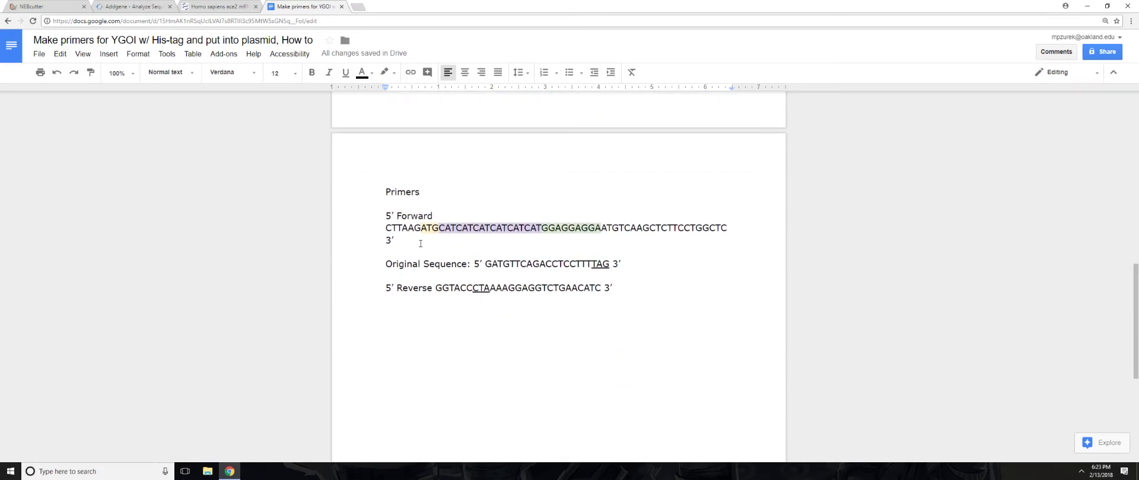
pyautogui.moveTo(381, 206); pyautogui.dragTo(418, 209)
pyautogui.scroll(6, 450, 225)
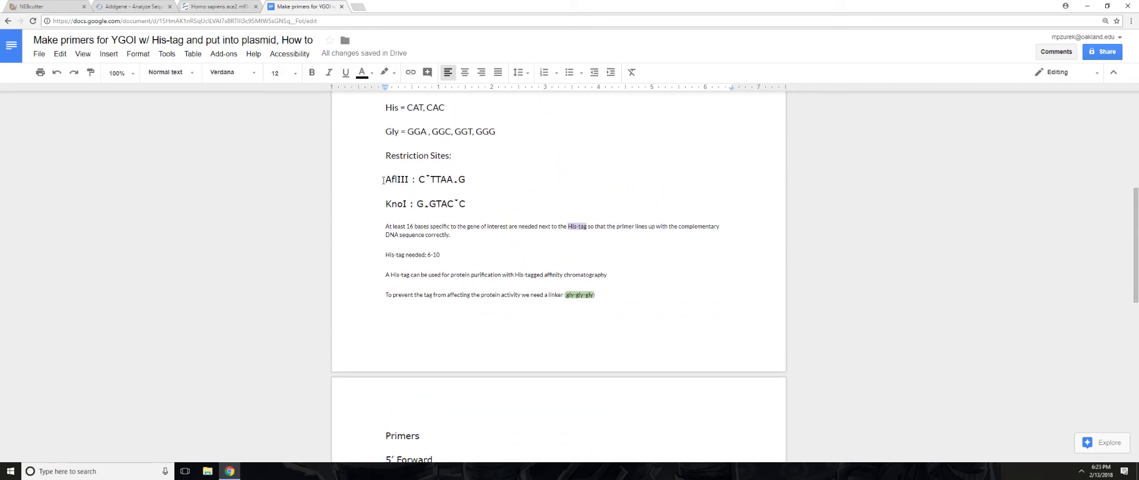
pyautogui.click(142, 7)
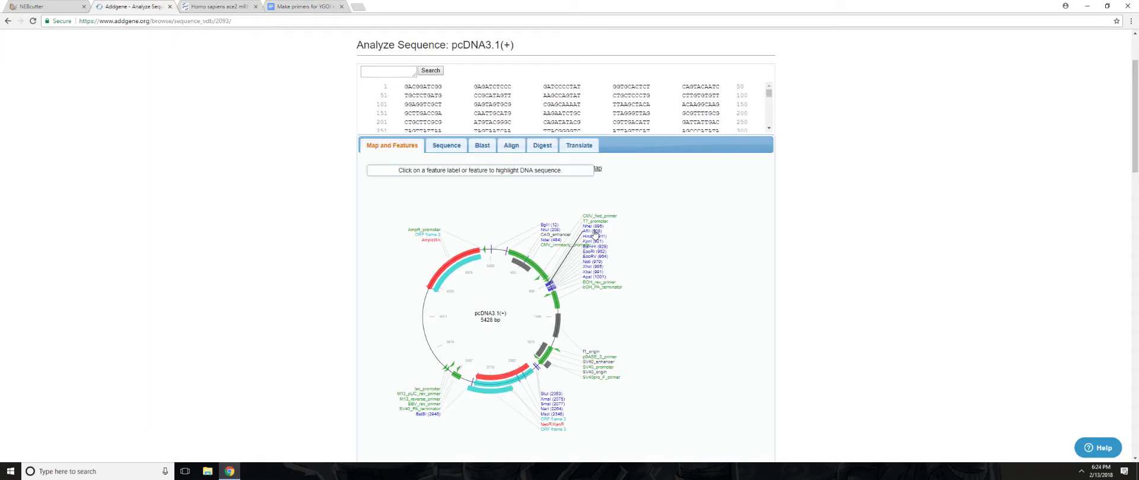
pyautogui.click(47, 9)
pyautogui.click(300, 7)
# - Select the ATG start codon, the six CAT His-tag codons and the GGAGGAGGA linker in the forward primer, one after another
pyautogui.scroll(-3, 423, 173)
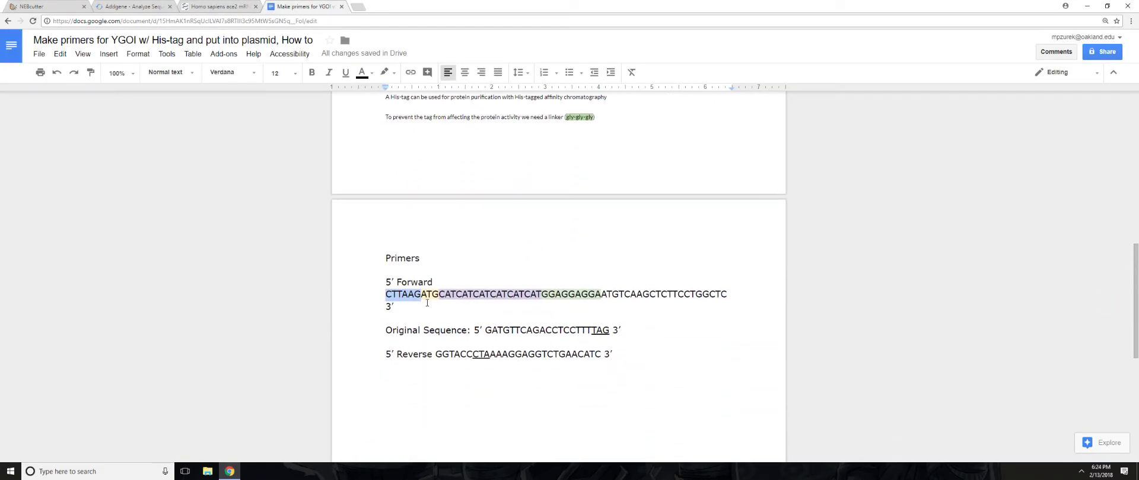
pyautogui.moveTo(421, 295); pyautogui.dragTo(439, 296)
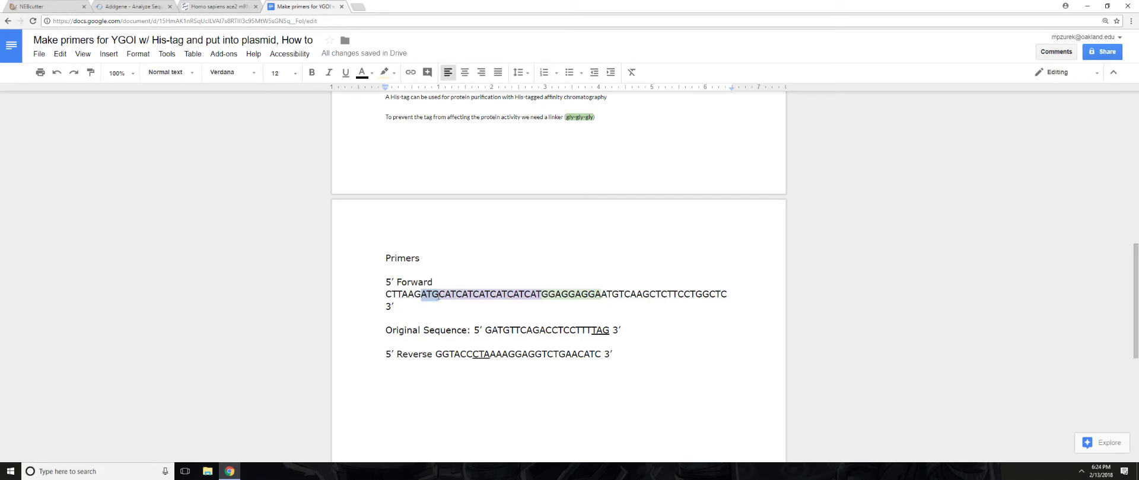
pyautogui.scroll(1, 442, 321)
pyautogui.moveTo(439, 339); pyautogui.dragTo(540, 339)
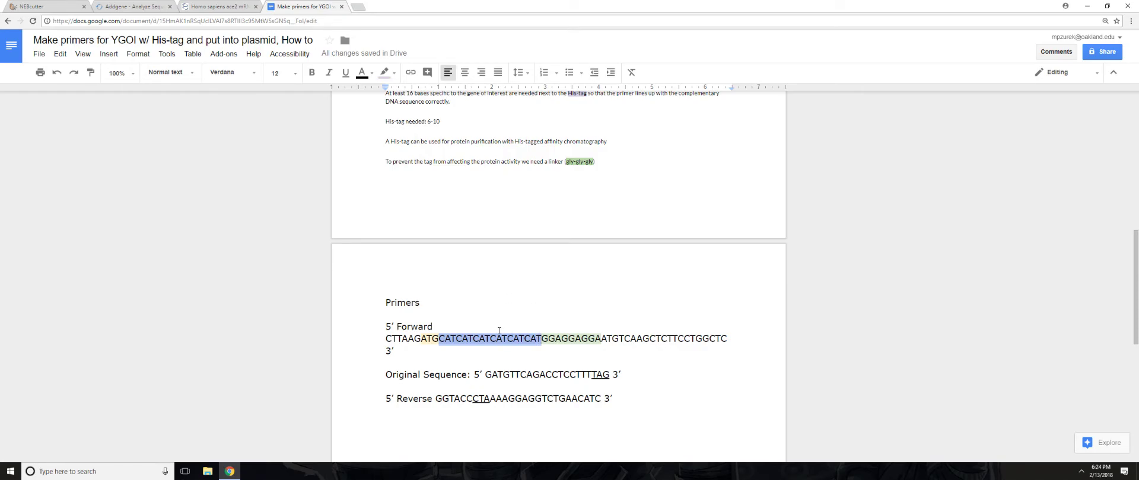
pyautogui.moveTo(541, 339); pyautogui.dragTo(601, 339)
pyautogui.click(612, 349)
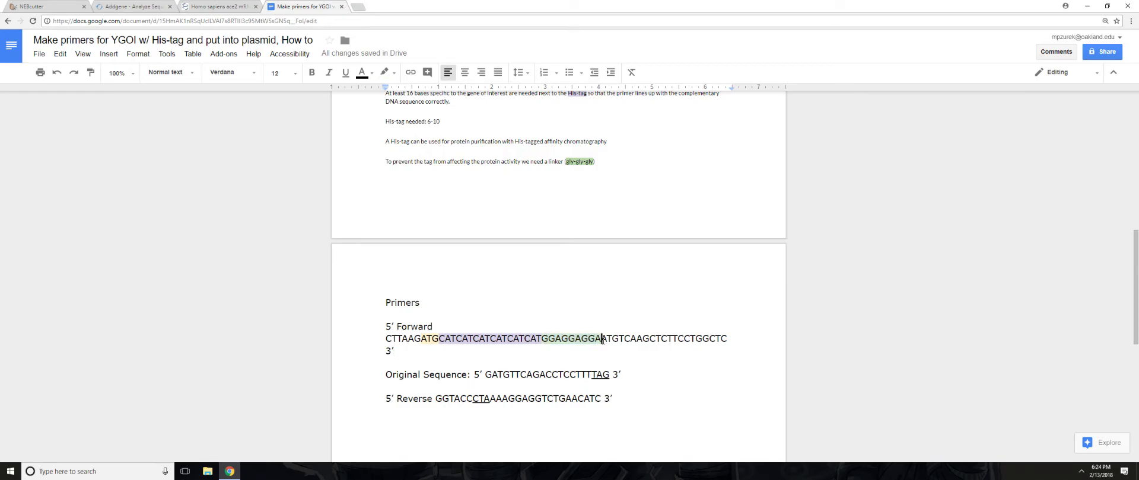
# - Select the gene-specific part ATGTCAAGCTCTTCCTGGCTC of the forward primer, and then only its ATG codon
pyautogui.moveTo(602, 341); pyautogui.dragTo(729, 341)
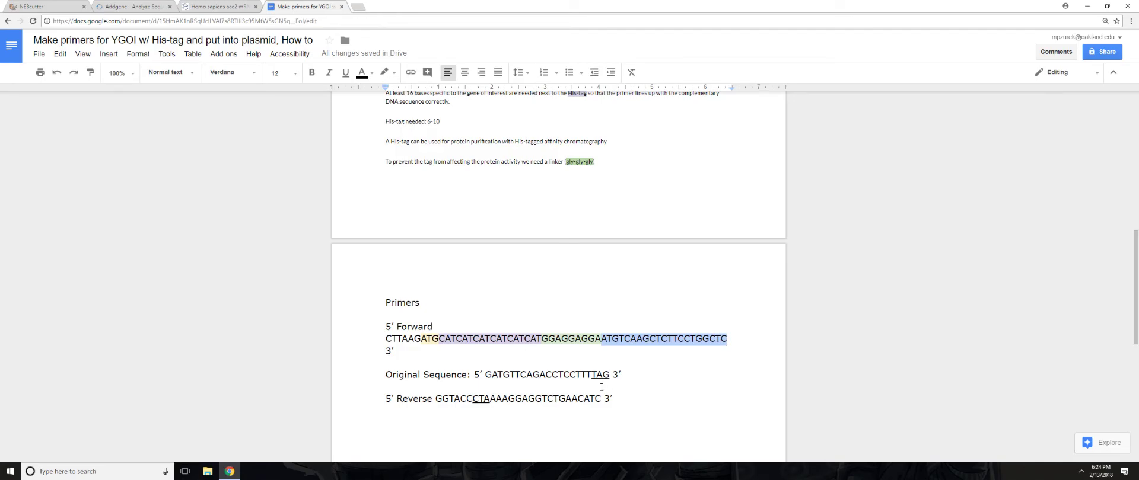
pyautogui.click(603, 341)
pyautogui.moveTo(602, 341); pyautogui.dragTo(619, 341)
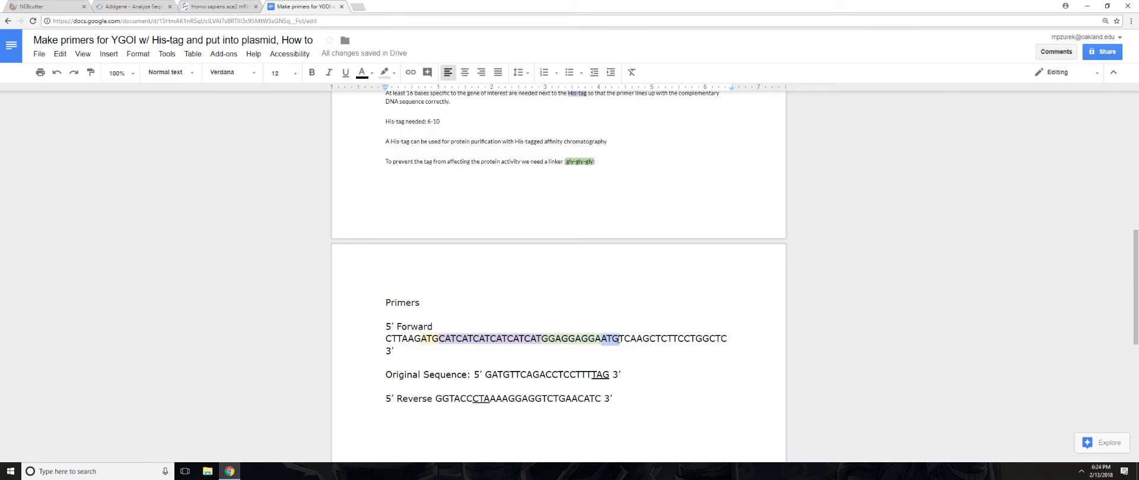
# - Delete the ATG following the GGAGGAGGA linker in the forward primer and undo the deletion
pyautogui.click(603, 341)
pyautogui.moveTo(613, 341); pyautogui.dragTo(601, 341)
pyautogui.press('BackSpace')
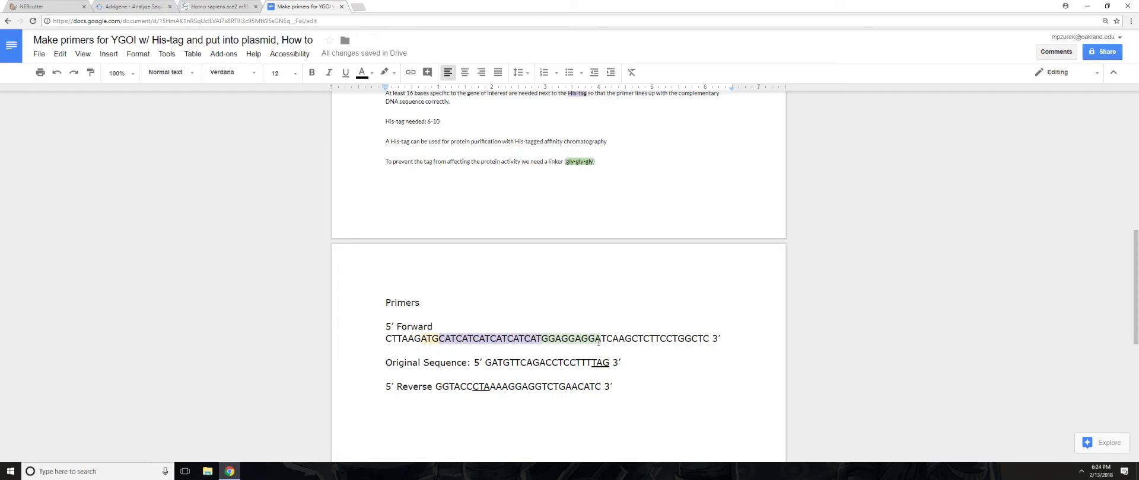
pyautogui.click(74, 72)
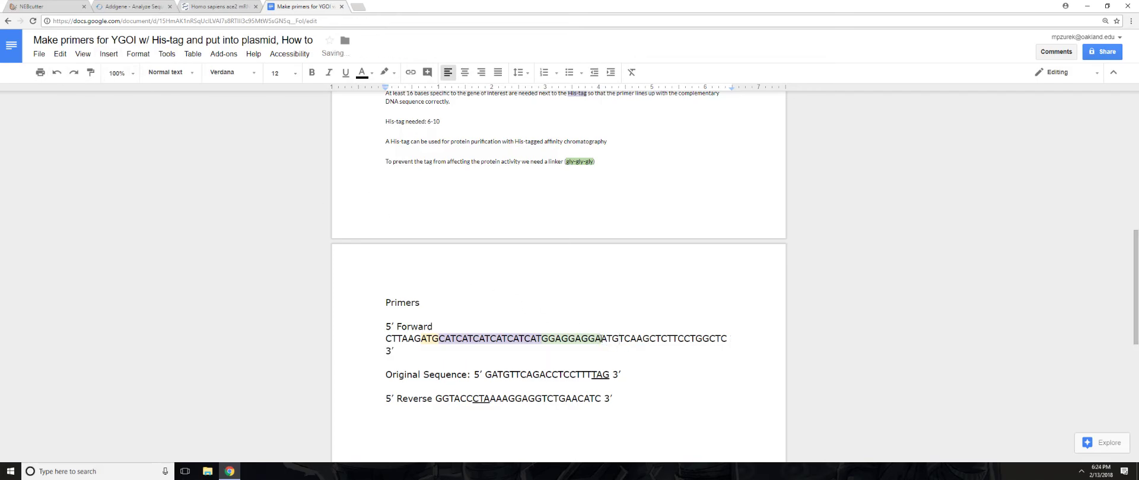
# - Select the forward primer's gene-specific bases and check the ace2 coding sequence record and the pcDNA3.1(+) plasmid map
pyautogui.moveTo(601, 341); pyautogui.dragTo(723, 344)
pyautogui.click(610, 347)
pyautogui.click(205, 8)
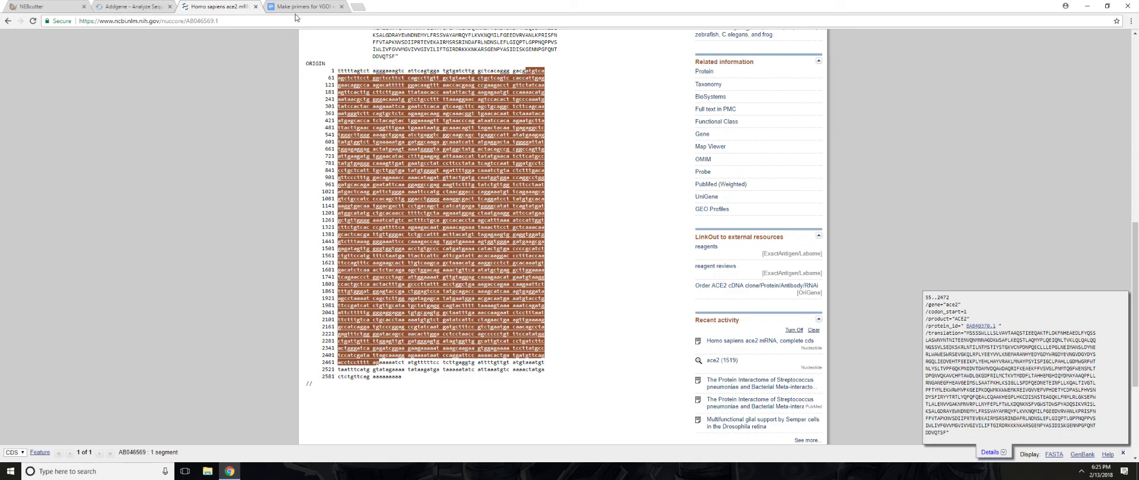
pyautogui.click(152, 13)
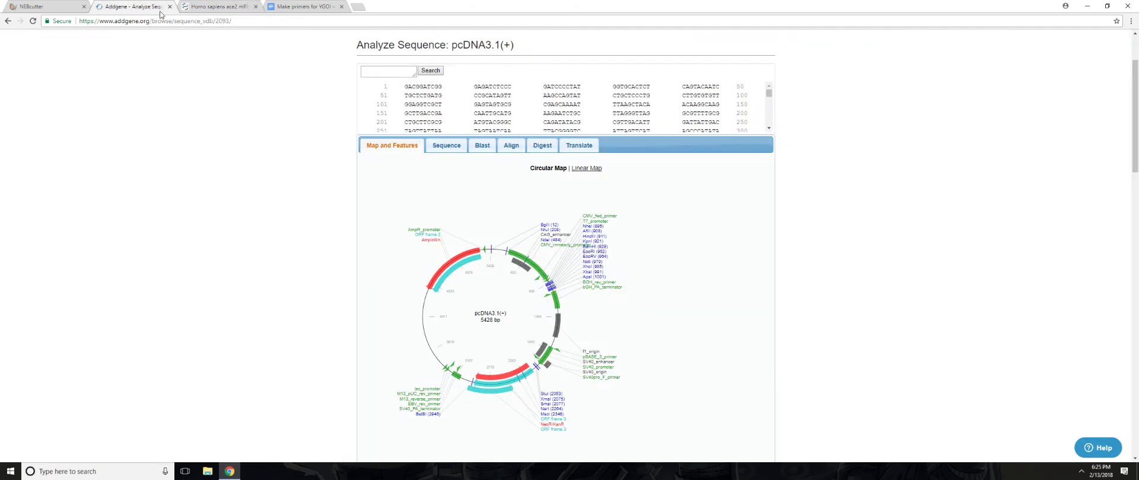
# - Return to the primer document and select the whole Original Sequence line above the reverse primer
pyautogui.click(45, 14)
pyautogui.click(165, 10)
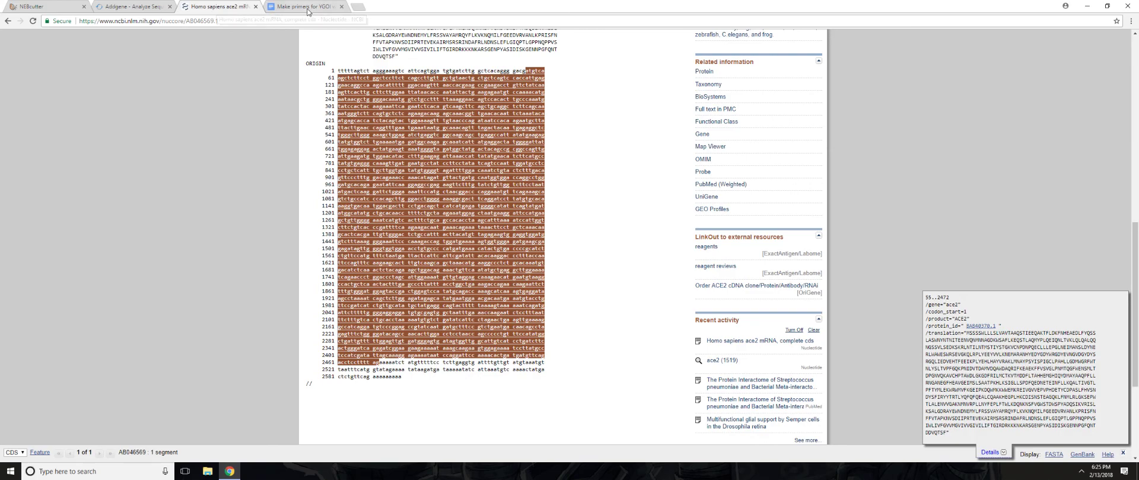
pyautogui.click(308, 9)
pyautogui.scroll(-1, 504, 243)
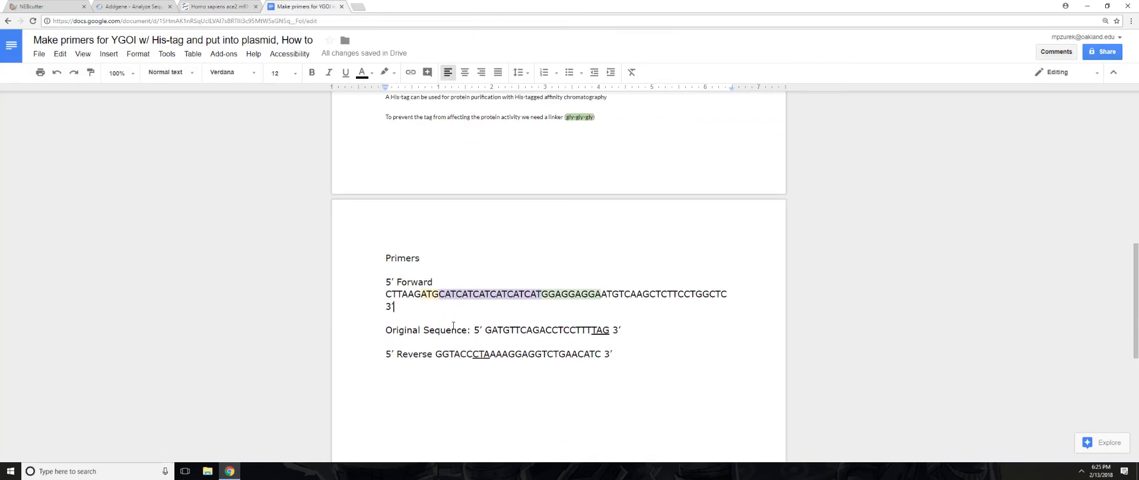
pyautogui.moveTo(386, 331); pyautogui.dragTo(625, 338)
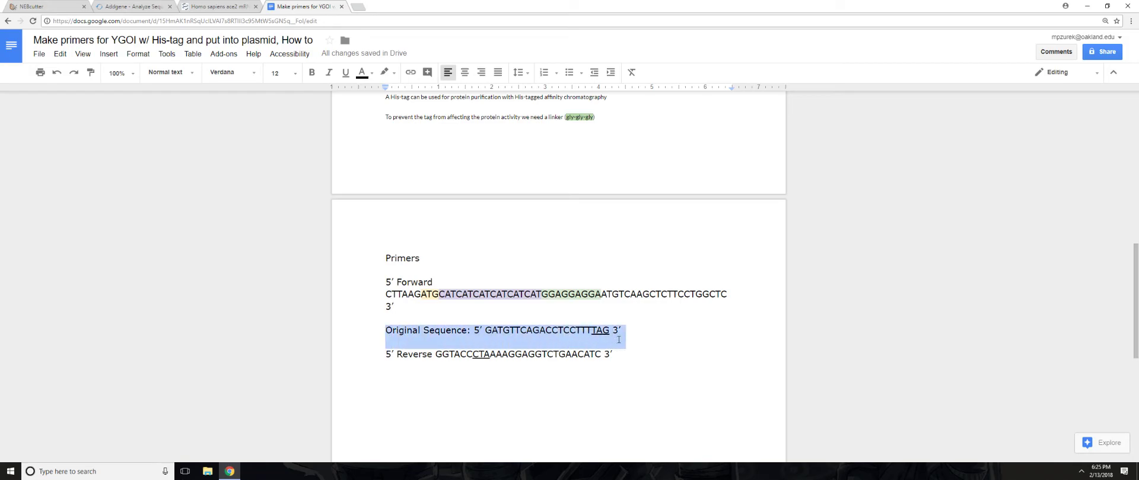
pyautogui.click(596, 336)
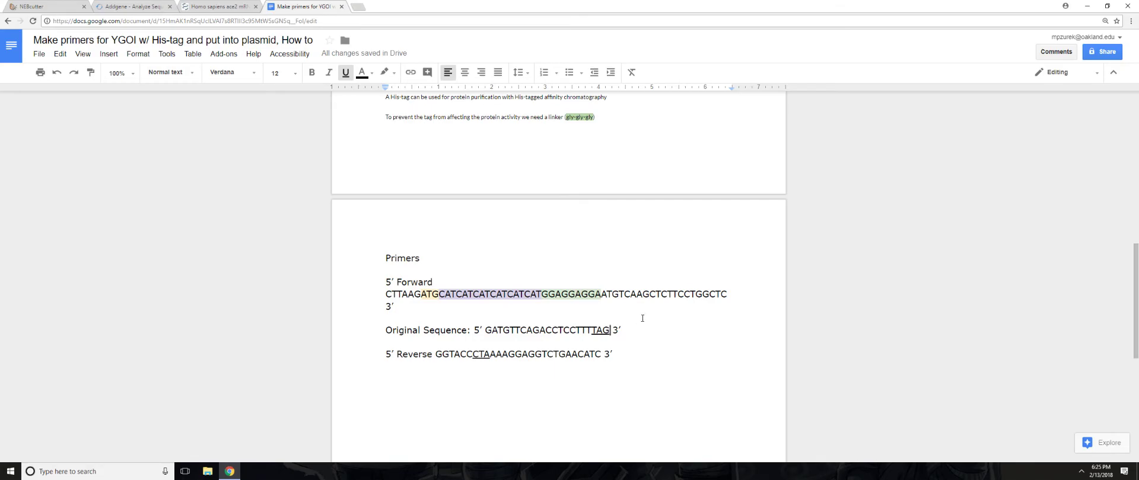
# - Check the TAG stop codon in the genetic code table and compare the original sequence's last codons with the end of the ace2 coding sequence
pyautogui.scroll(10, 641, 318)
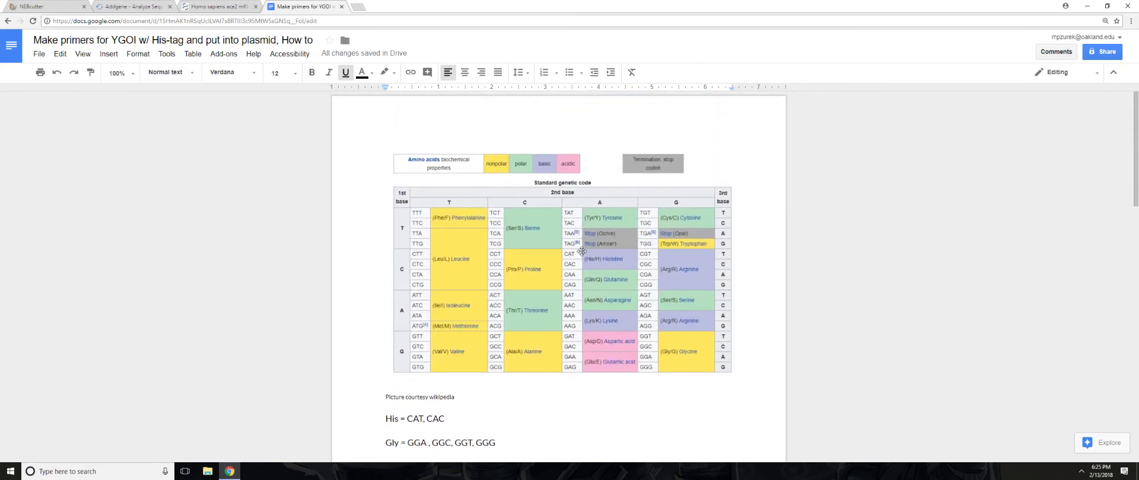
pyautogui.scroll(-10, 664, 255)
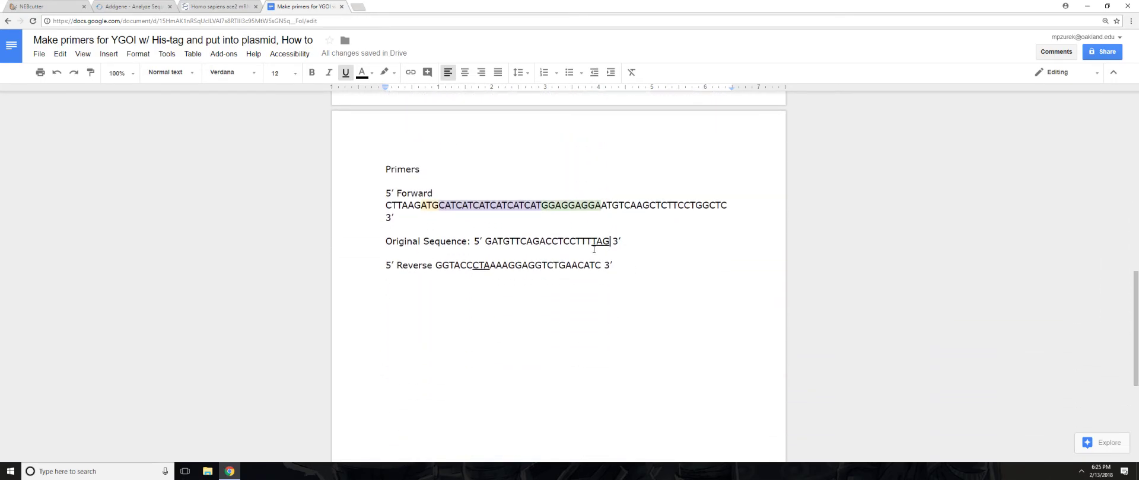
pyautogui.moveTo(591, 244); pyautogui.dragTo(578, 243)
pyautogui.click(199, 7)
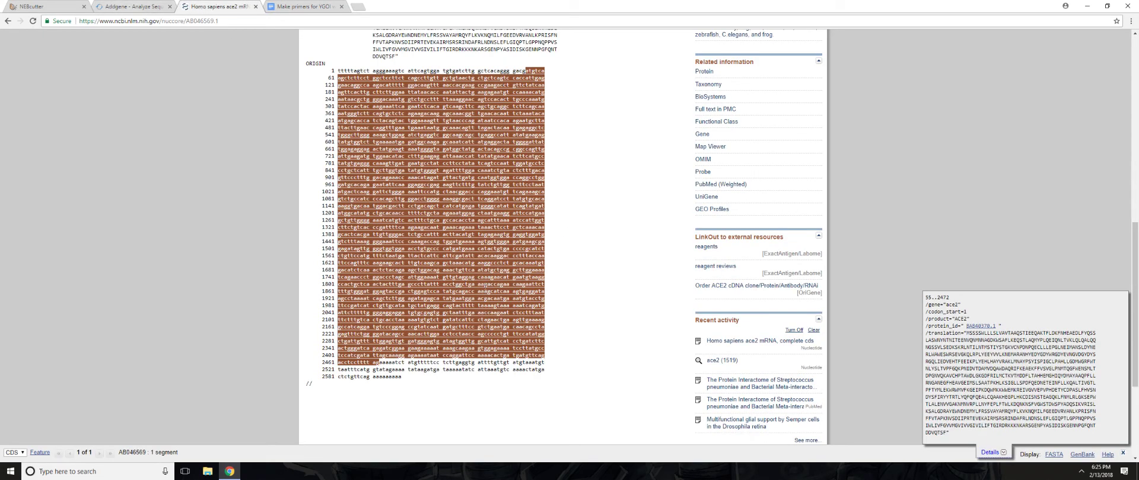
pyautogui.moveTo(375, 363); pyautogui.dragTo(378, 364)
pyautogui.click(298, 7)
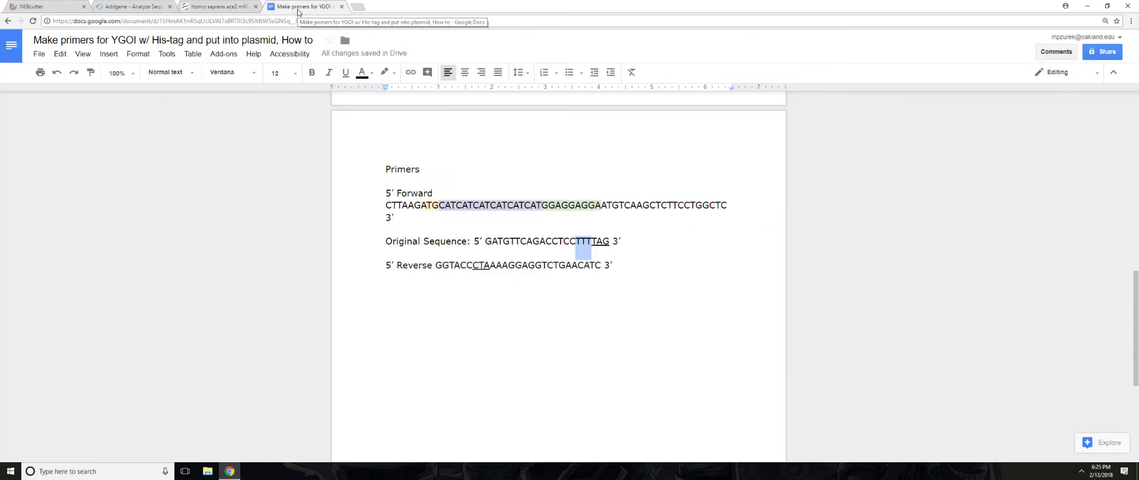
# - Select GGTACC at the start of the reverse primer and compare it with the KpnI site in the restriction site notes
pyautogui.moveTo(435, 267); pyautogui.dragTo(473, 267)
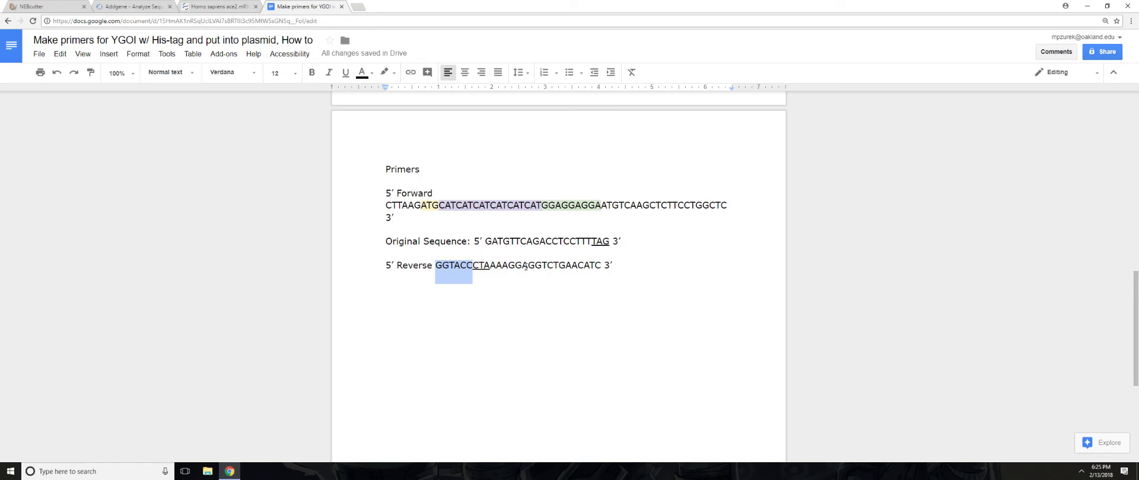
pyautogui.scroll(4, 526, 266)
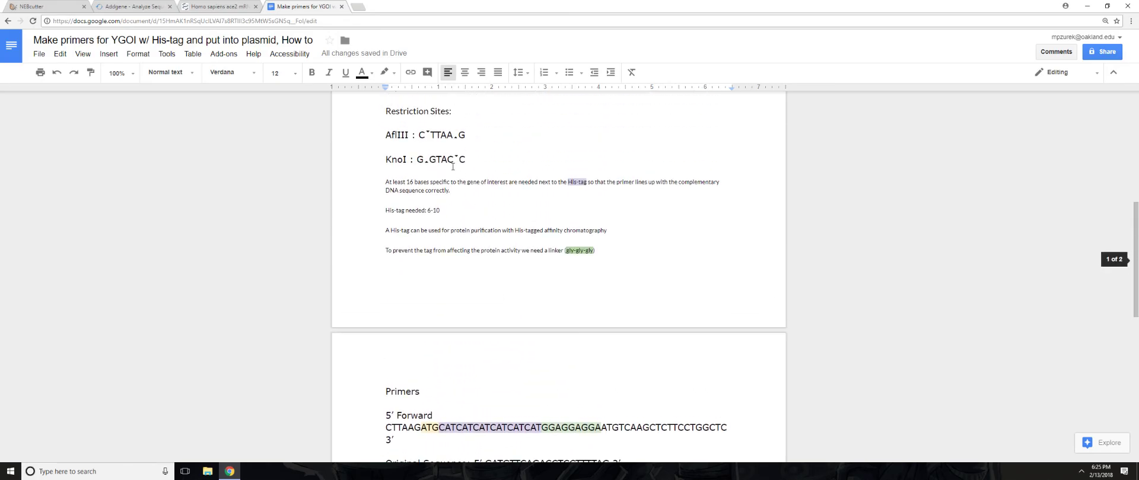
pyautogui.scroll(-1, 494, 286)
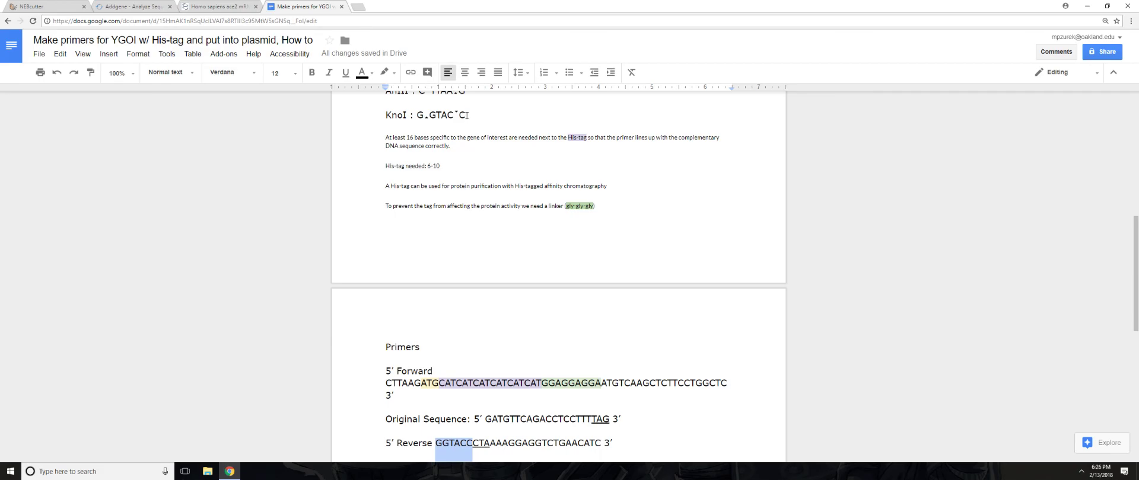
pyautogui.moveTo(418, 114); pyautogui.dragTo(472, 115)
pyautogui.click(484, 172)
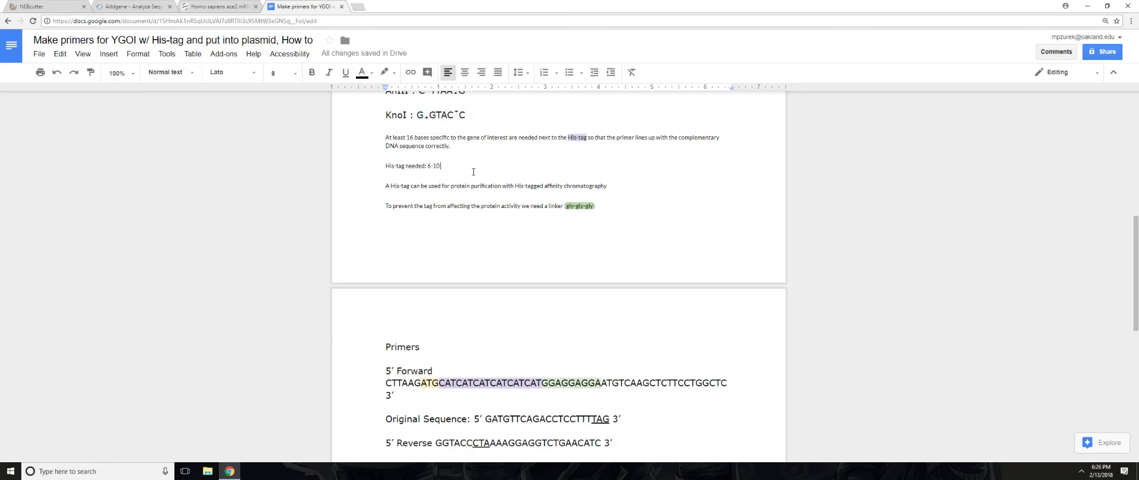
pyautogui.click(453, 150)
pyautogui.scroll(1, 513, 182)
pyautogui.scroll(-3, 492, 296)
pyautogui.scroll(1, 478, 407)
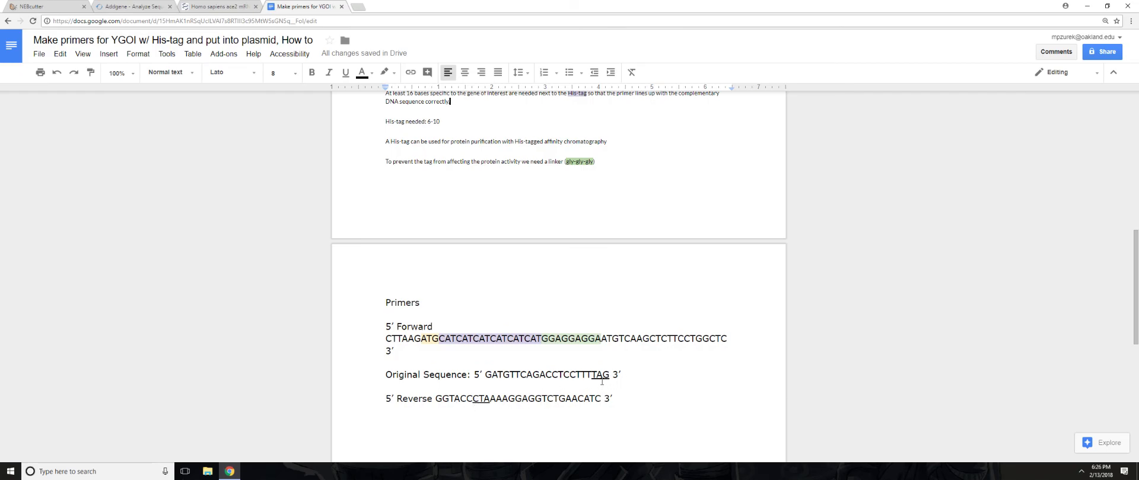
# - Select the gene-specific bases CTAAAAGGAGGTCTGAACATC of the reverse primer, and then its GGTACC restriction site
pyautogui.click(492, 398)
pyautogui.moveTo(475, 399); pyautogui.dragTo(600, 398)
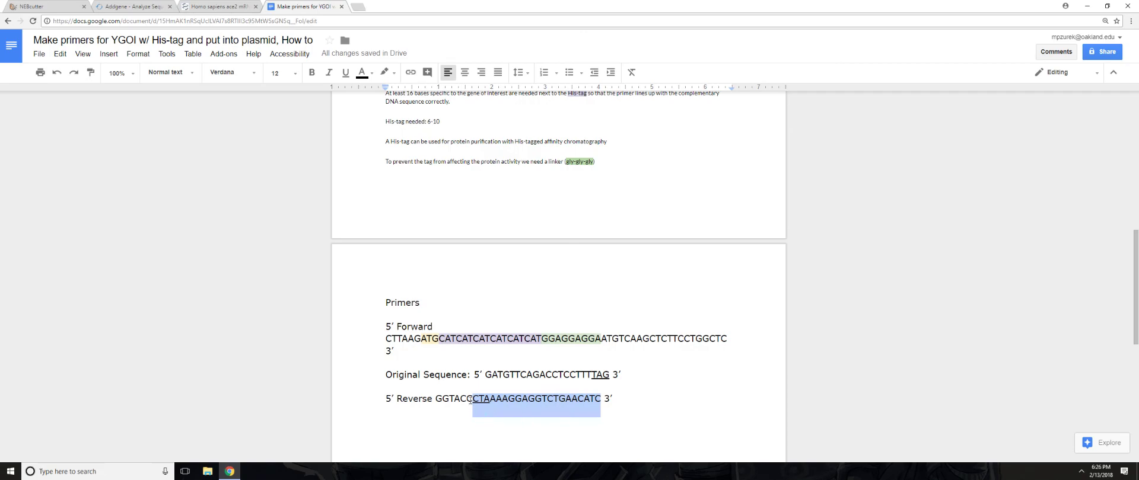
pyautogui.moveTo(472, 398); pyautogui.dragTo(435, 399)
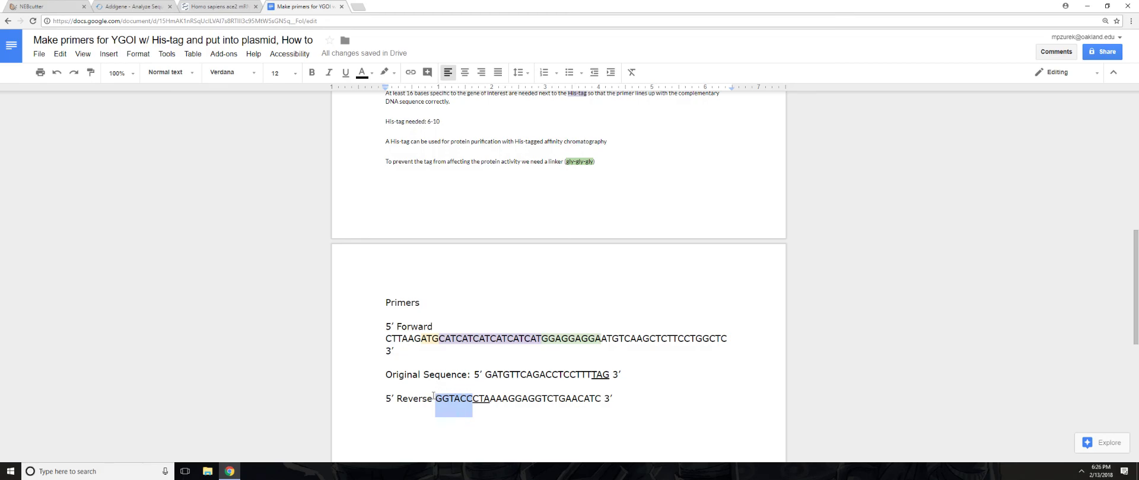
pyautogui.click(435, 399)
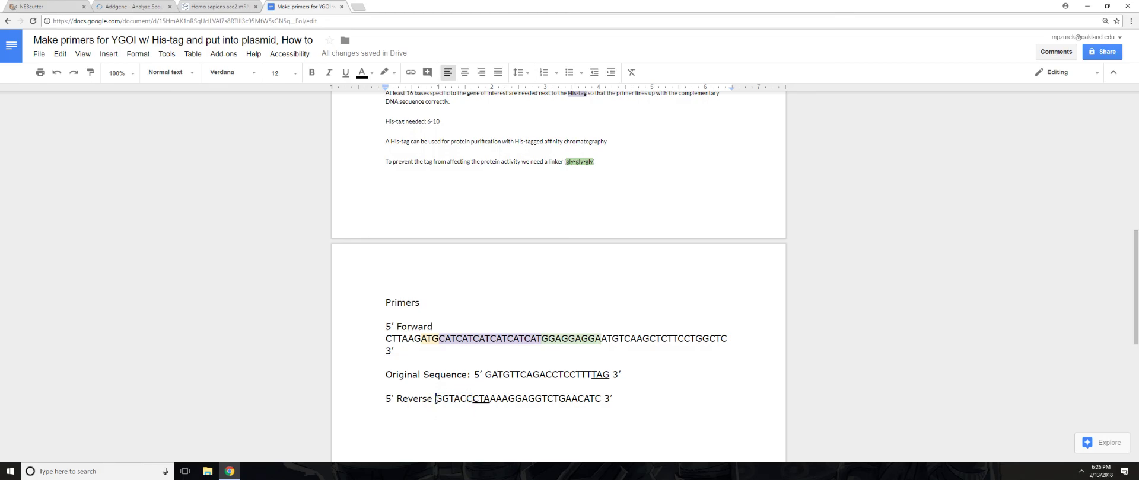